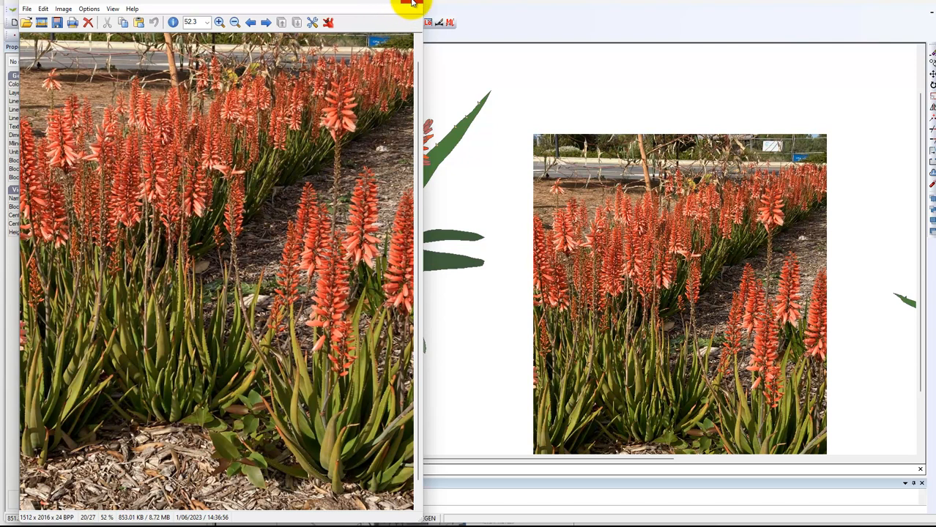
Step: Close the separate photo viewer and check the block properties of the aloe plant to the left of the reference photo
{"action": "left_click", "coordinate": [412, 4]}
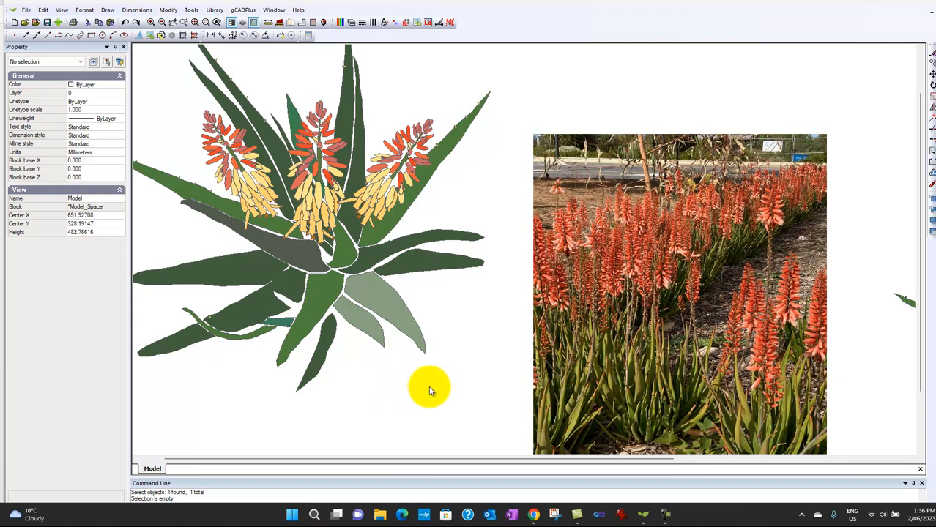
{"action": "scroll", "coordinate": [430, 344], "scroll_direction": "down", "scroll_amount": 3}
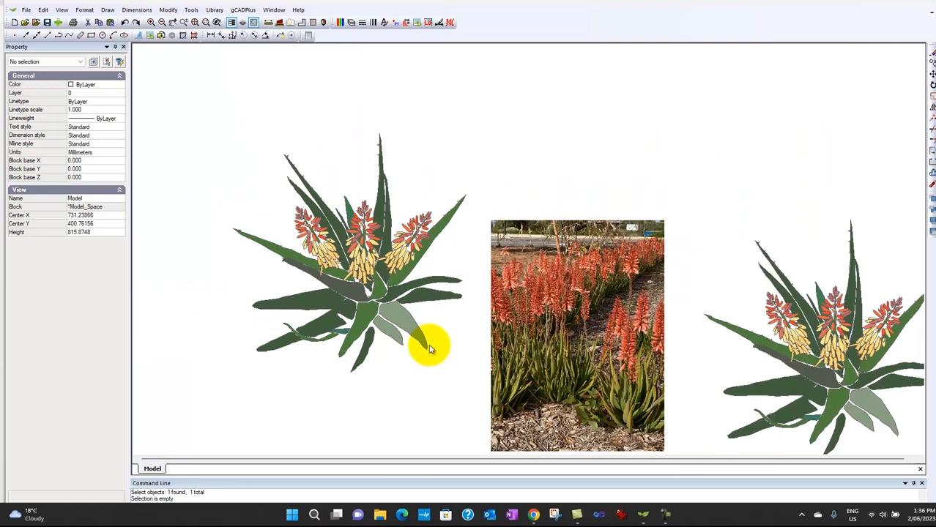
{"action": "left_click", "coordinate": [371, 298]}
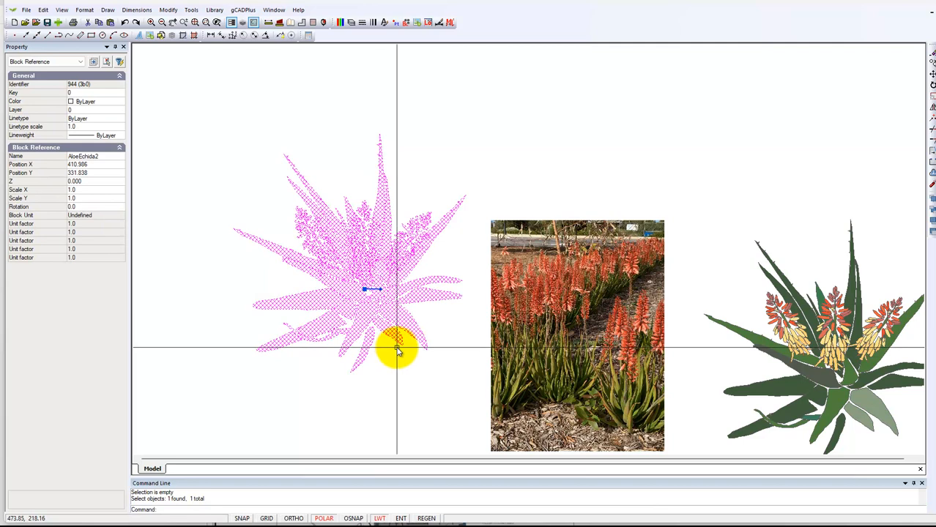
{"action": "key", "text": "Escape"}
Step: Open the left flower head of the aloe plant on the photo's right side in the block editor
{"action": "scroll", "coordinate": [380, 349], "scroll_direction": "up", "scroll_amount": 2}
{"action": "middle_click_drag", "start_coordinate": [380, 349], "coordinate": [224, 309]}
{"action": "scroll", "coordinate": [518, 311], "scroll_direction": "up", "scroll_amount": 2}
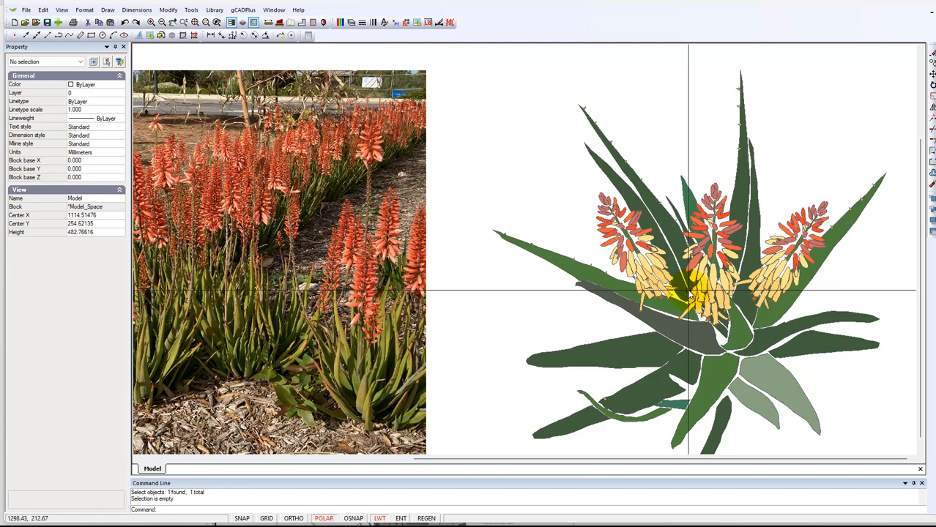
{"action": "left_click", "coordinate": [646, 274]}
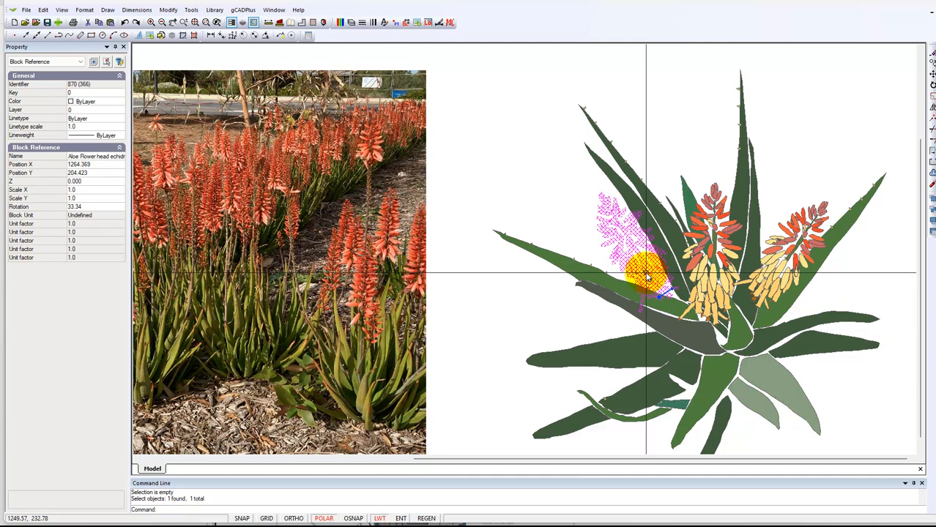
{"action": "right_click", "coordinate": [639, 281]}
{"action": "left_click", "coordinate": [671, 421]}
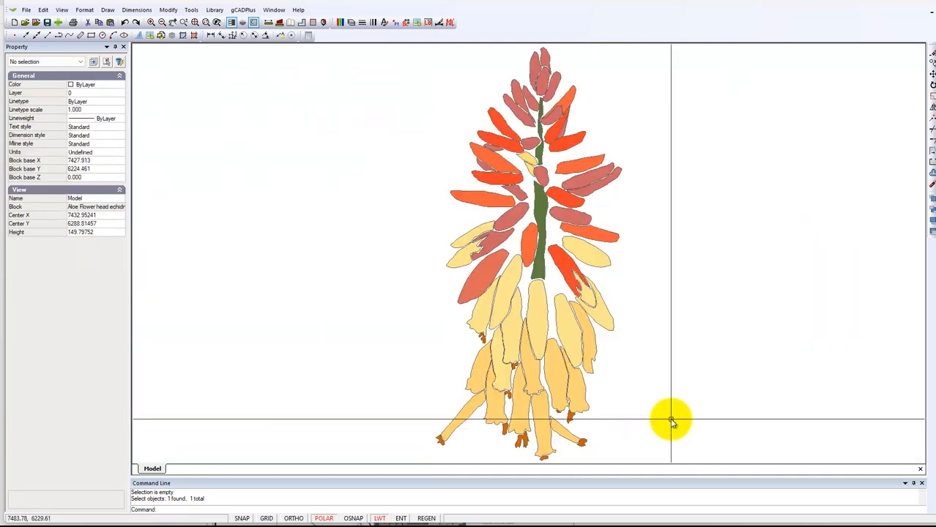
{"action": "scroll", "coordinate": [683, 307], "scroll_direction": "down", "scroll_amount": 1}
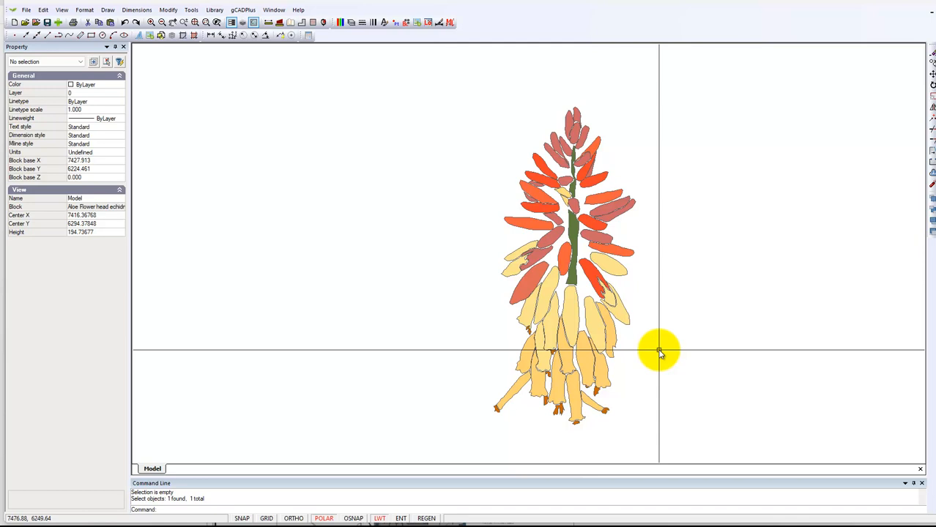
Step: Open the colour selection dialog for the pale yellow petal directly below the green stem
{"action": "left_click", "coordinate": [572, 310]}
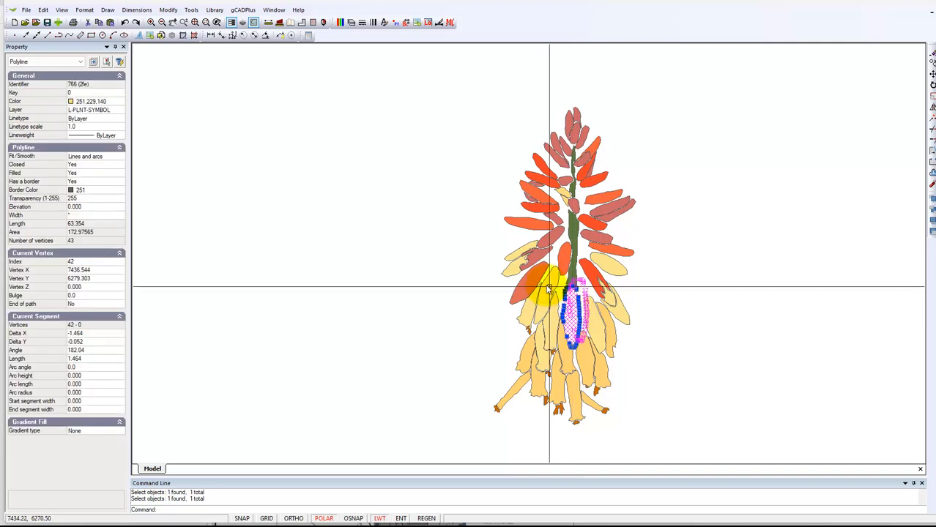
{"action": "left_click", "coordinate": [114, 101]}
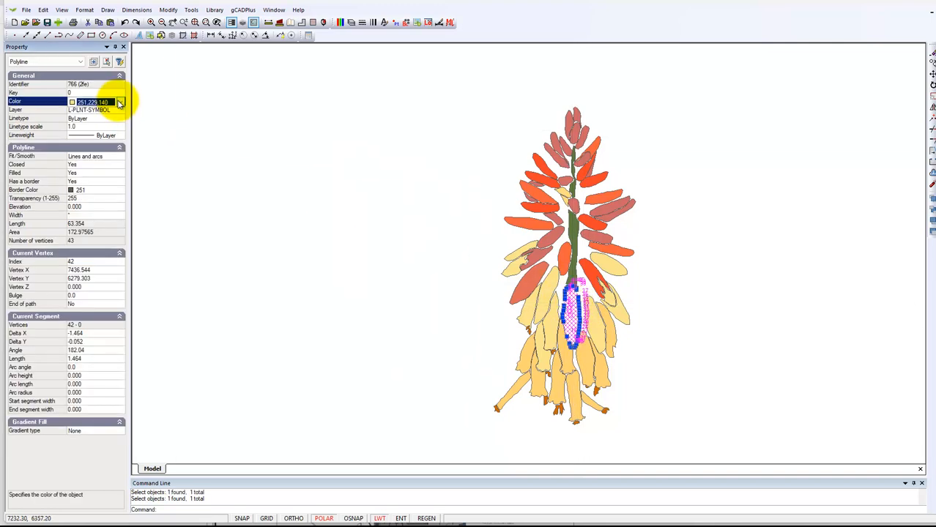
{"action": "left_click", "coordinate": [120, 102]}
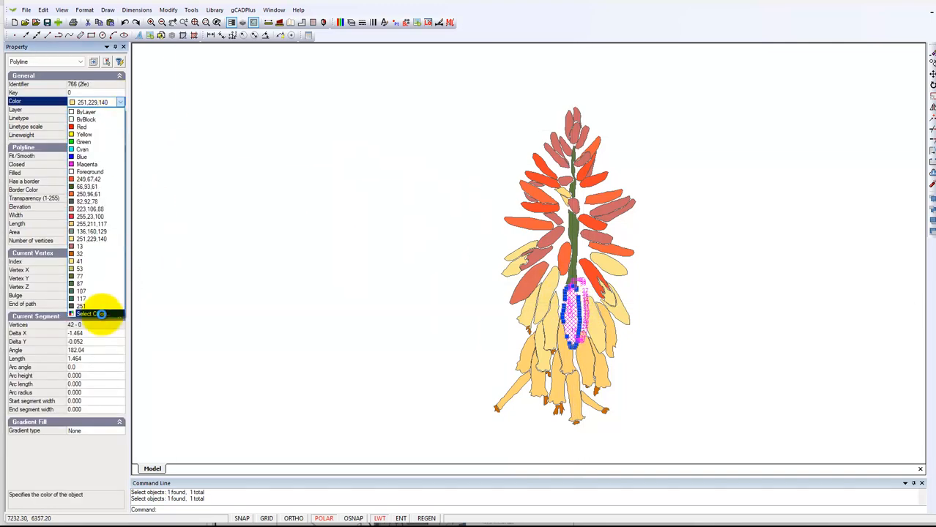
{"action": "left_click", "coordinate": [91, 314]}
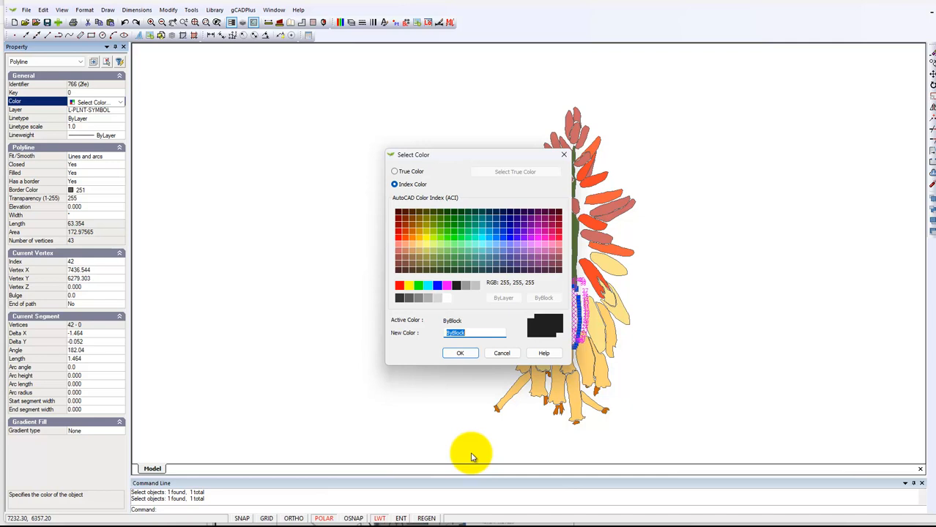
{"action": "left_click", "coordinate": [414, 173]}
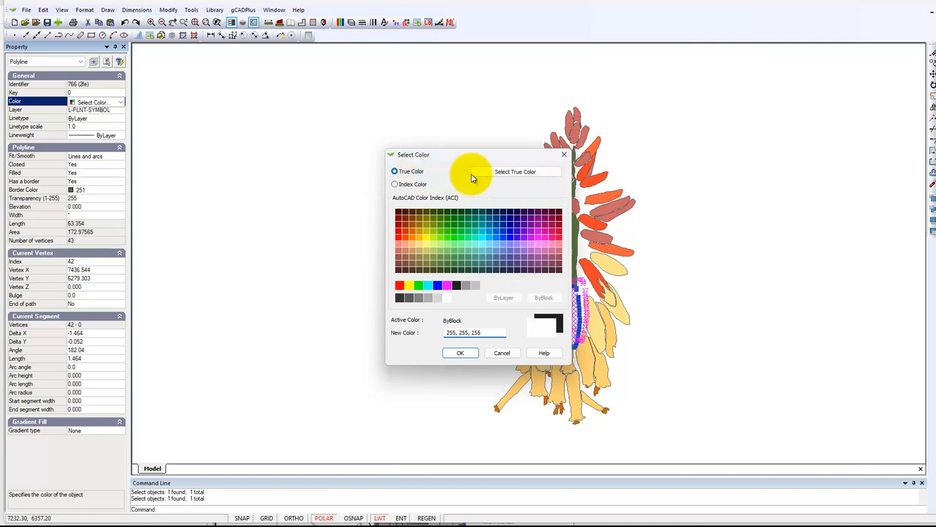
{"action": "left_click", "coordinate": [516, 172]}
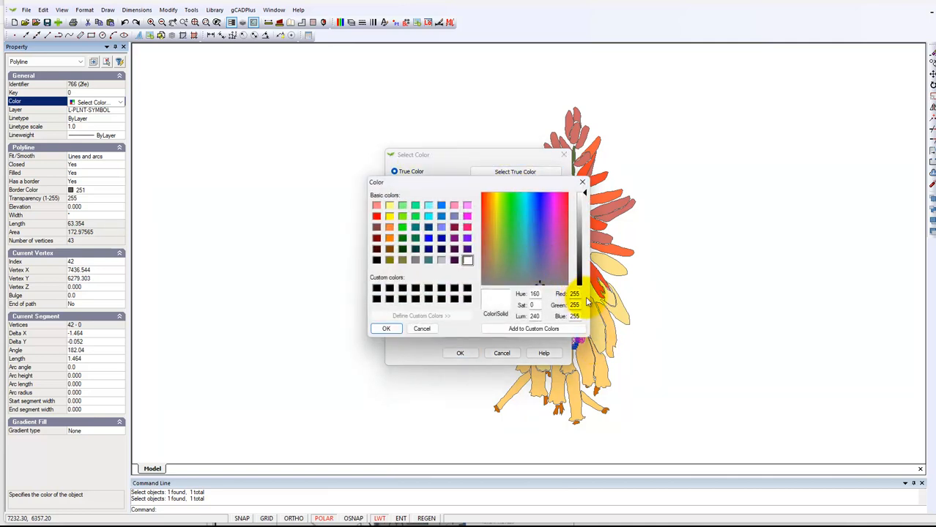
{"action": "left_click_drag", "start_coordinate": [579, 294], "coordinate": [570, 293]}
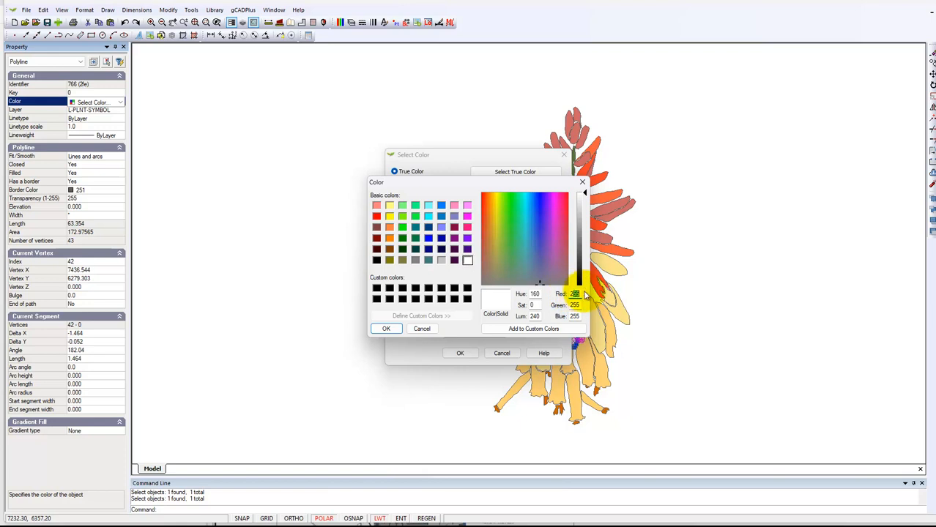
{"action": "left_click", "coordinate": [582, 182]}
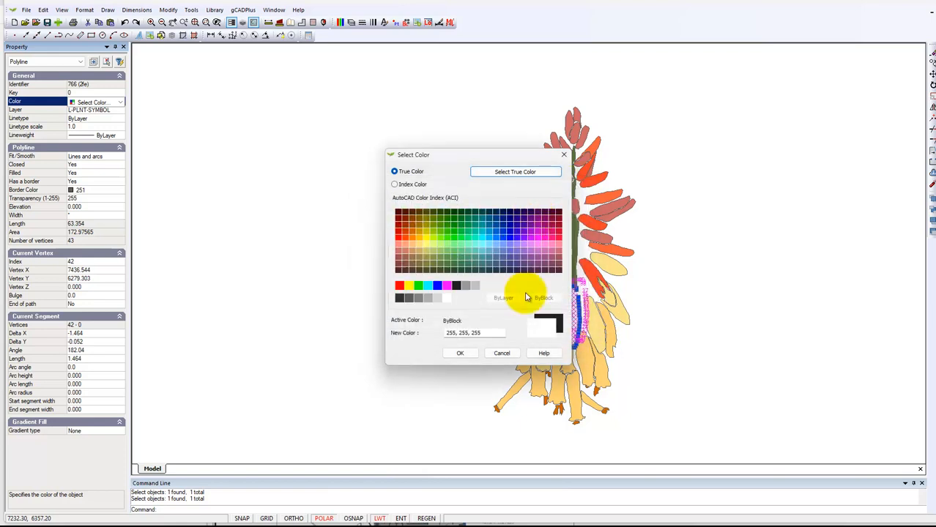
{"action": "left_click", "coordinate": [394, 183]}
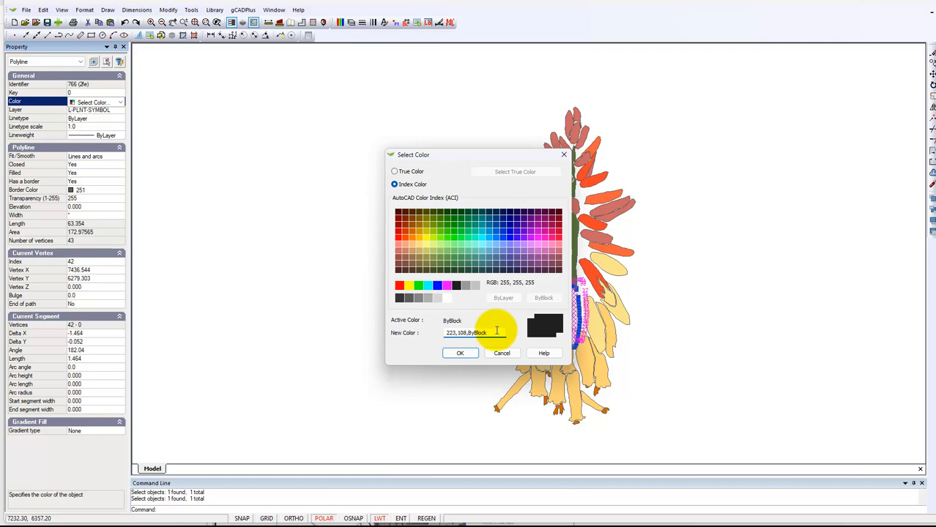
Step: Set the colour of the central petal below the stem to 223,106,88 and deselect it
{"action": "key", "text": "Return"}
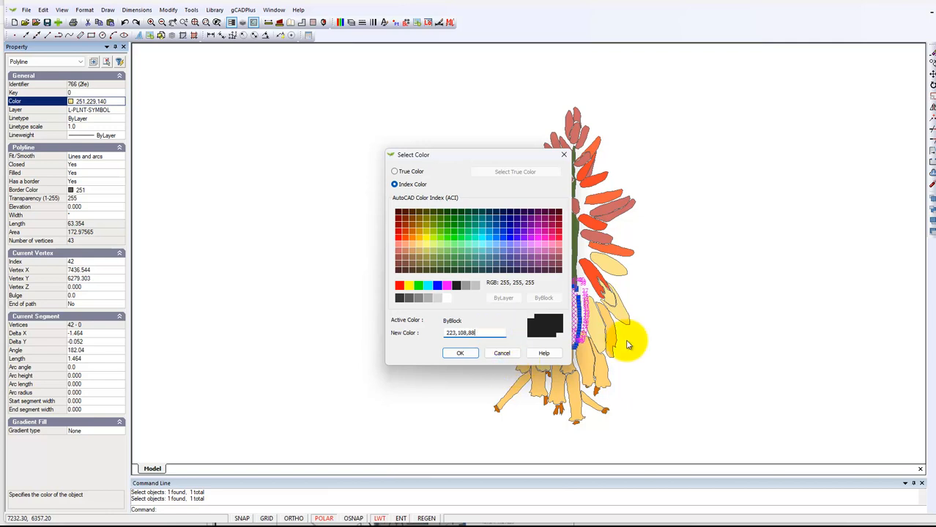
{"action": "left_click", "coordinate": [467, 333]}
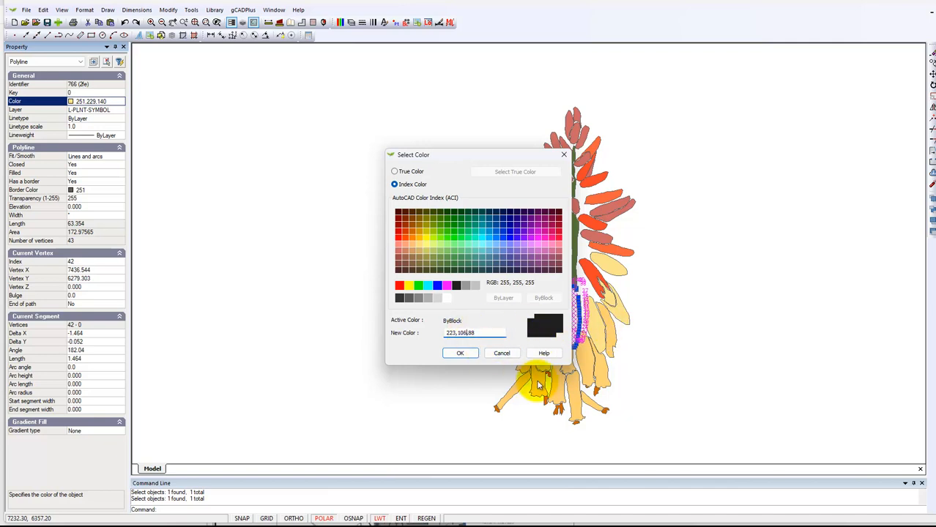
{"action": "left_click", "coordinate": [461, 353]}
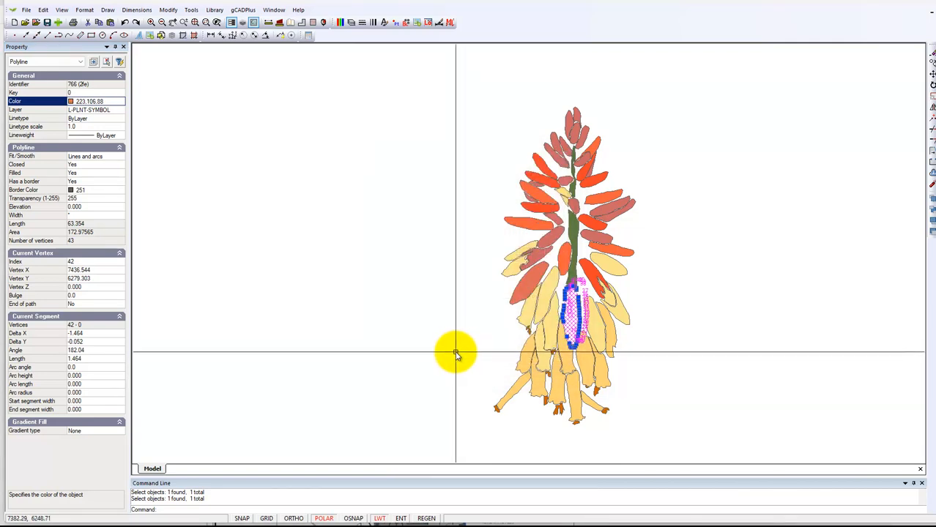
{"action": "key", "text": "Escape"}
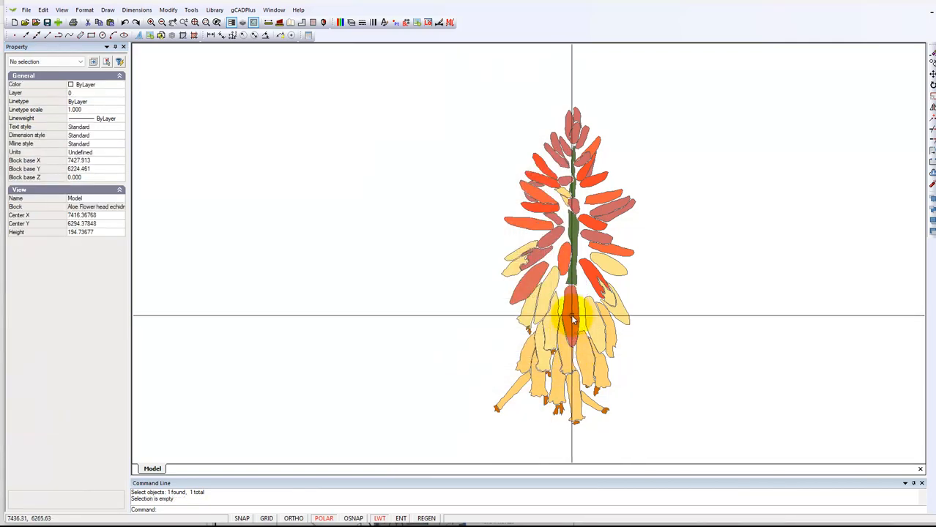
Step: Match the properties of the recoloured central petal onto the yellow petal immediately to its left
{"action": "scroll", "coordinate": [572, 314], "scroll_direction": "up", "scroll_amount": 2}
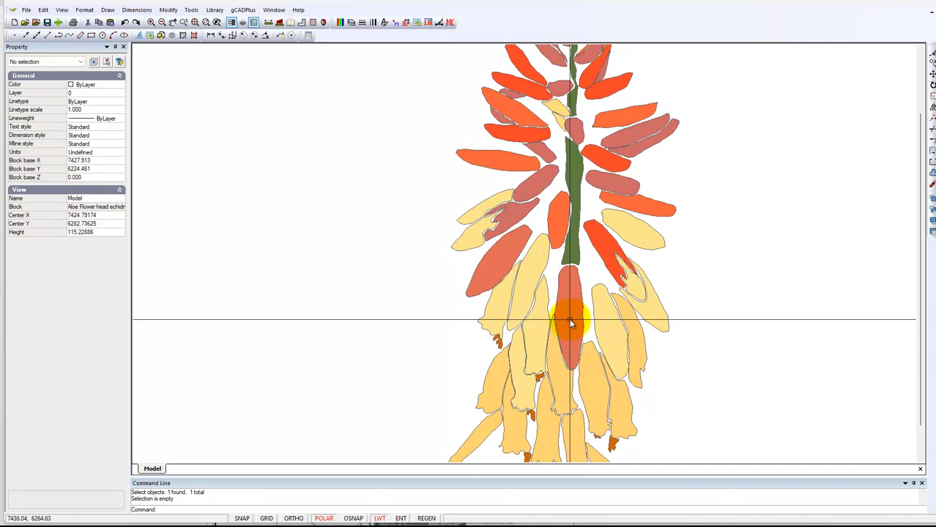
{"action": "scroll", "coordinate": [565, 314], "scroll_direction": "down", "scroll_amount": 1}
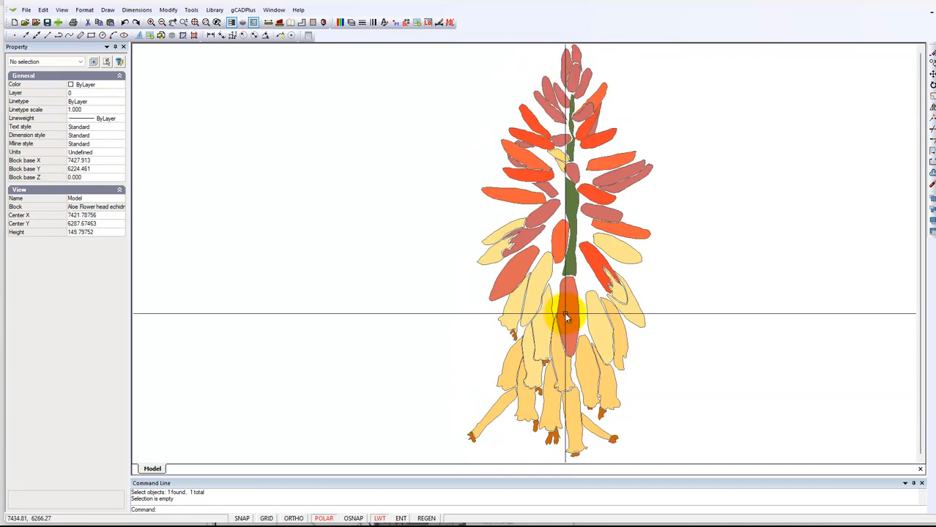
{"action": "scroll", "coordinate": [563, 312], "scroll_direction": "down", "scroll_amount": 1}
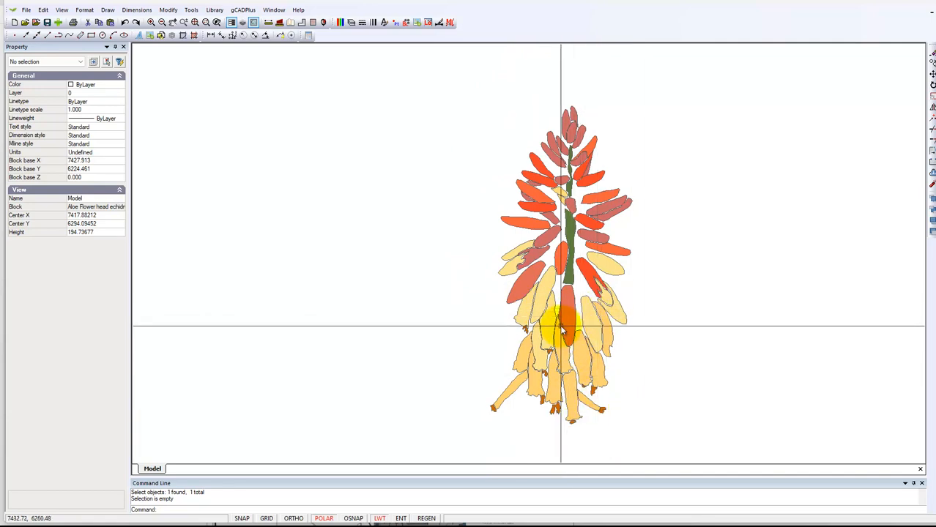
{"action": "left_click", "coordinate": [168, 10]}
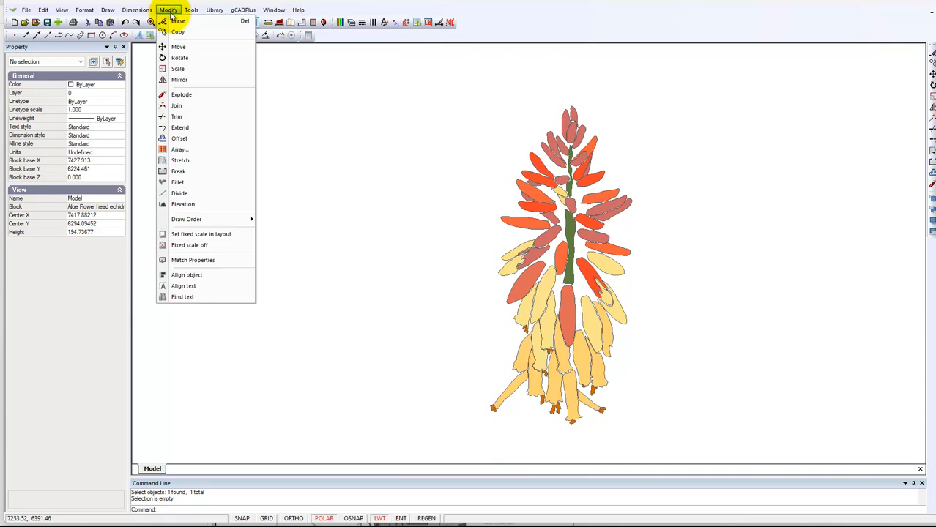
{"action": "left_click", "coordinate": [193, 260]}
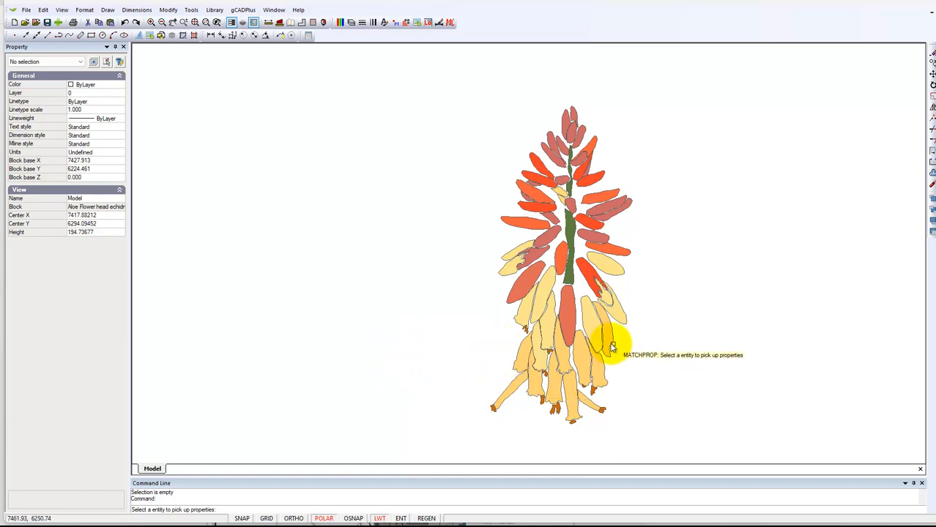
{"action": "left_click", "coordinate": [574, 326]}
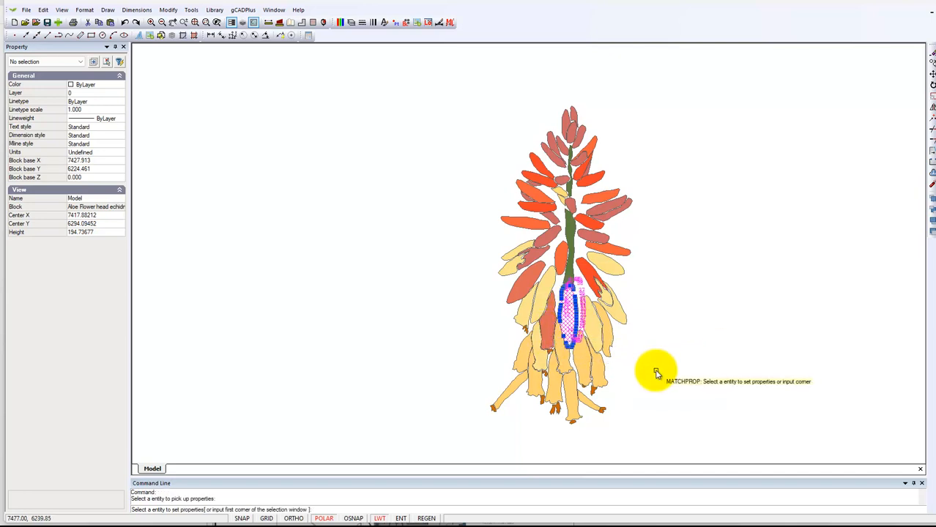
{"action": "key", "text": "Return"}
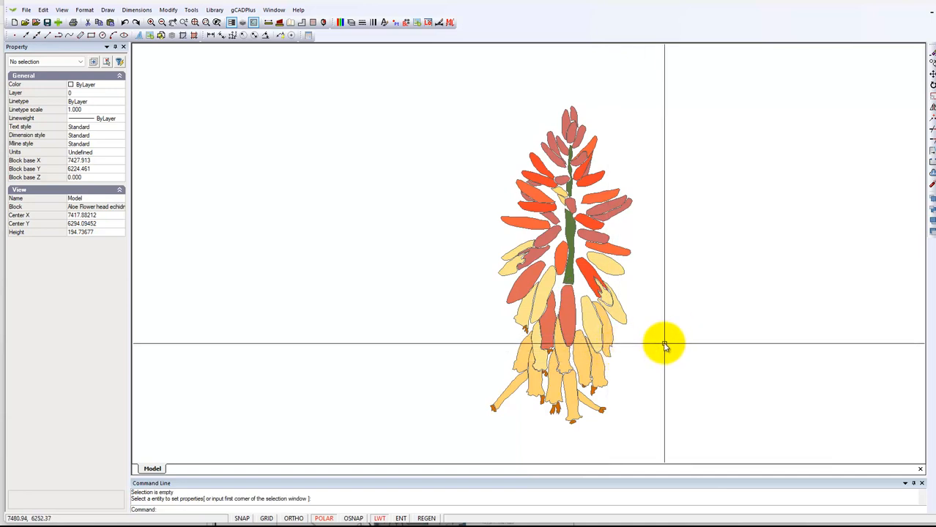
Step: Repeat Match Properties from the central petal onto every shape of the flower head using a selection window
{"action": "right_click", "coordinate": [649, 345]}
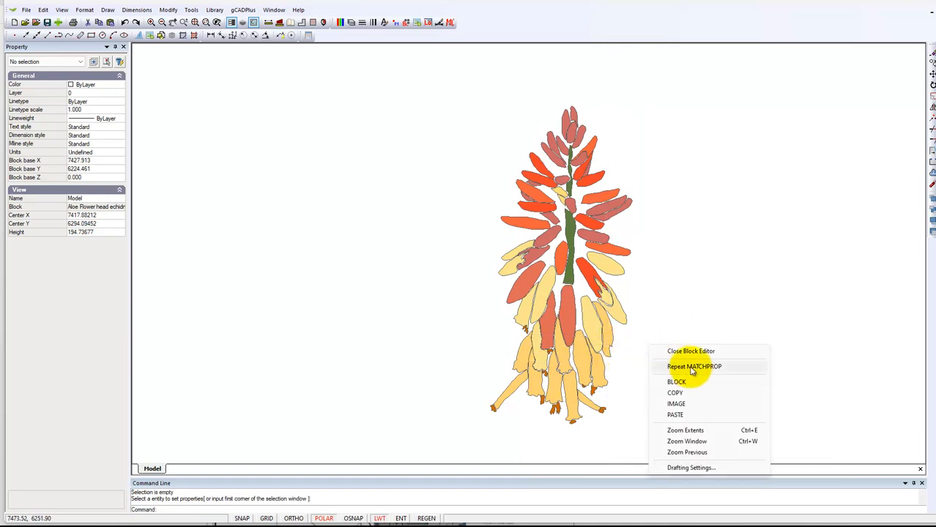
{"action": "left_click", "coordinate": [684, 366]}
{"action": "left_click", "coordinate": [569, 331]}
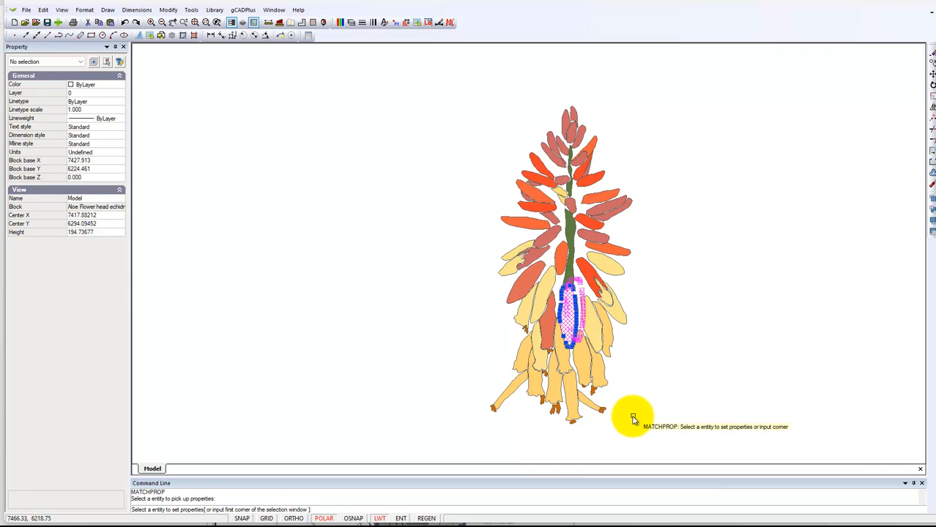
{"action": "left_click", "coordinate": [648, 429]}
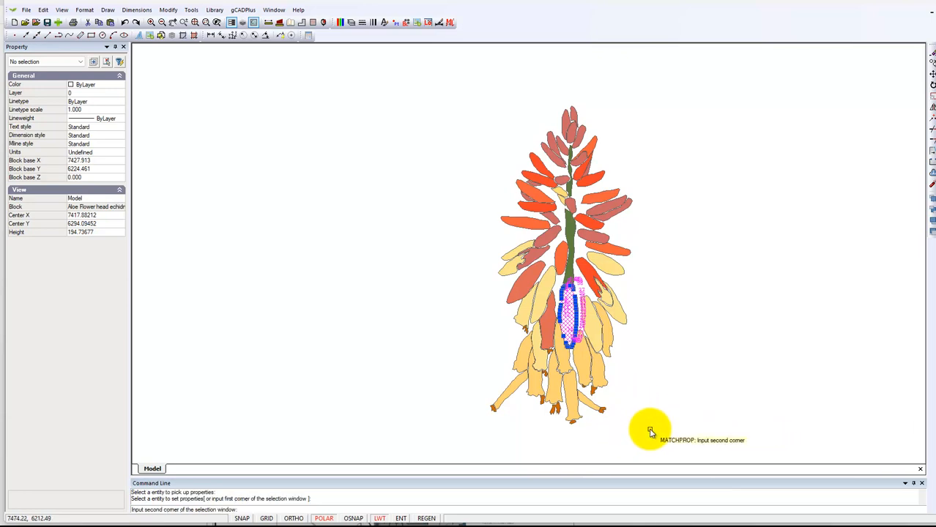
{"action": "left_click", "coordinate": [443, 96]}
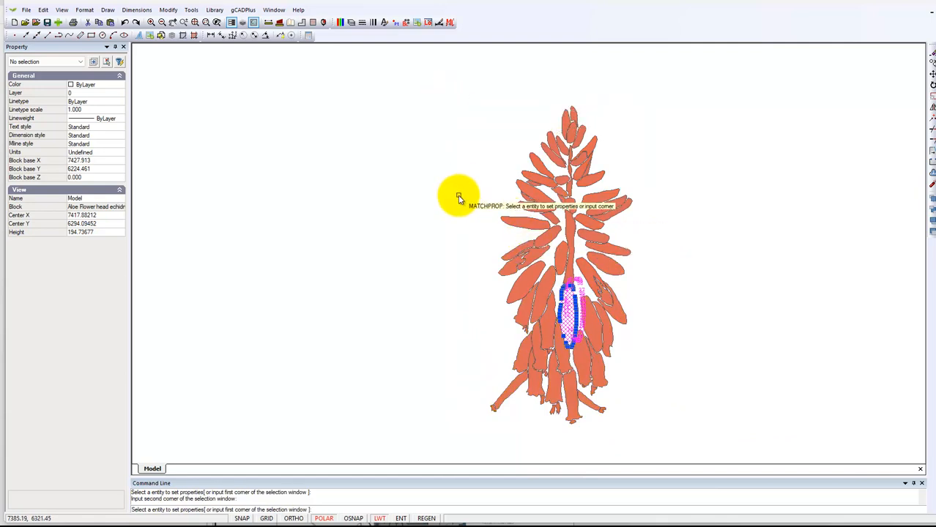
{"action": "left_click", "coordinate": [709, 278]}
{"action": "key", "text": "Escape"}
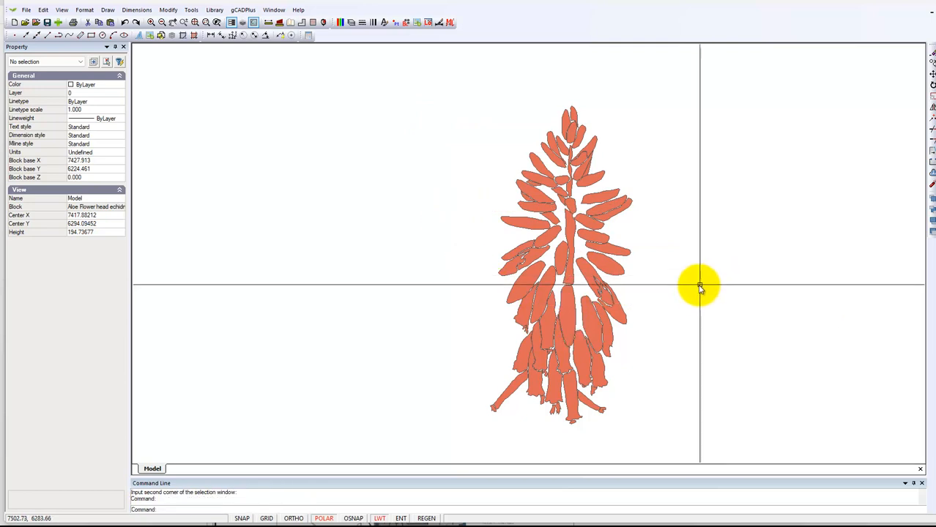
Step: Set the colour of the long central stem above the middle petal to green 87 and deselect it
{"action": "left_click", "coordinate": [569, 277]}
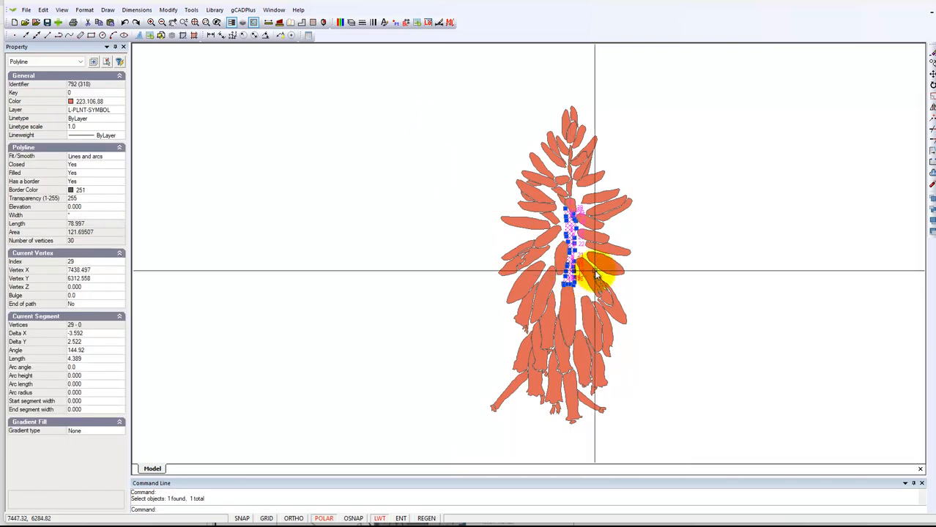
{"action": "left_click", "coordinate": [120, 102]}
{"action": "left_click", "coordinate": [121, 101]}
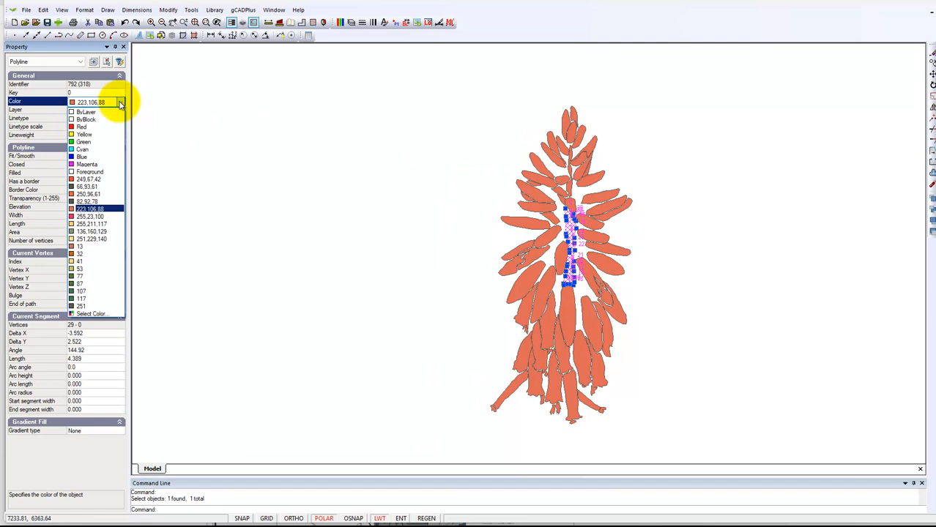
{"action": "left_click", "coordinate": [95, 285]}
{"action": "key", "text": "Escape"}
Step: Finish editing the recoloured flower head block and return to the main drawing with the plants and reference photo
{"action": "right_click", "coordinate": [336, 204]}
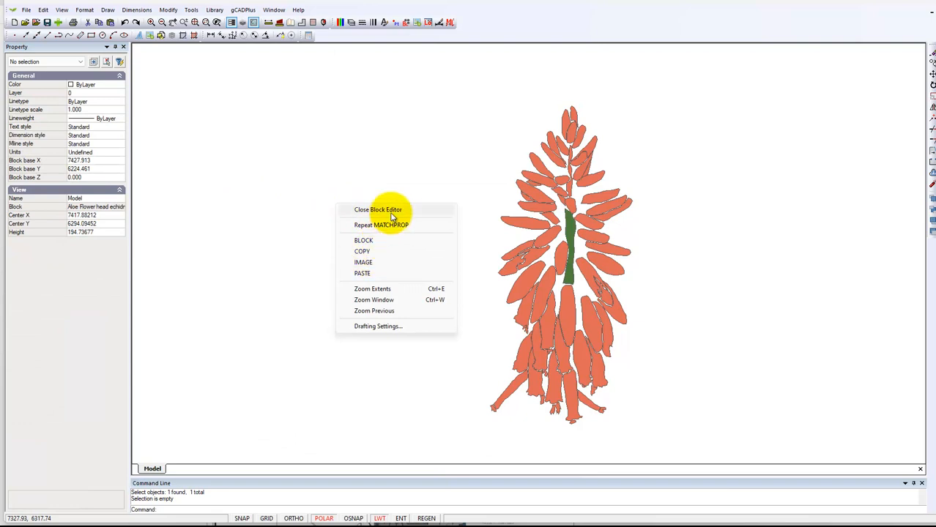
{"action": "left_click", "coordinate": [390, 210]}
{"action": "scroll", "coordinate": [568, 352], "scroll_direction": "down", "scroll_amount": 4}
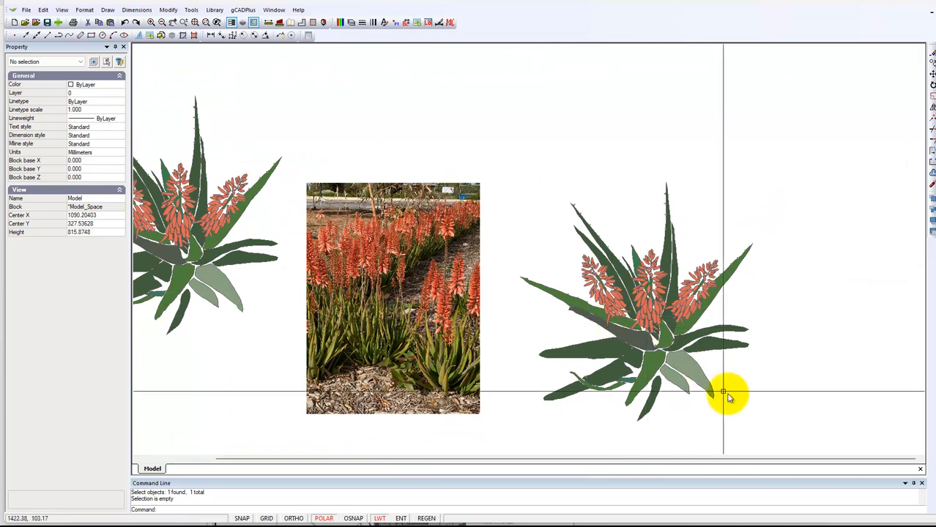
{"action": "left_click_drag", "start_coordinate": [810, 443], "coordinate": [507, 158]}
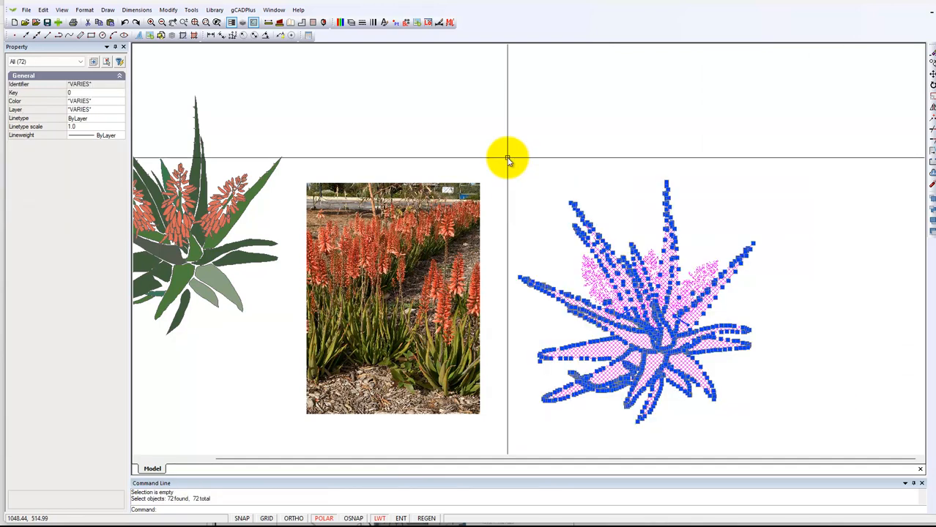
{"action": "right_click", "coordinate": [604, 193]}
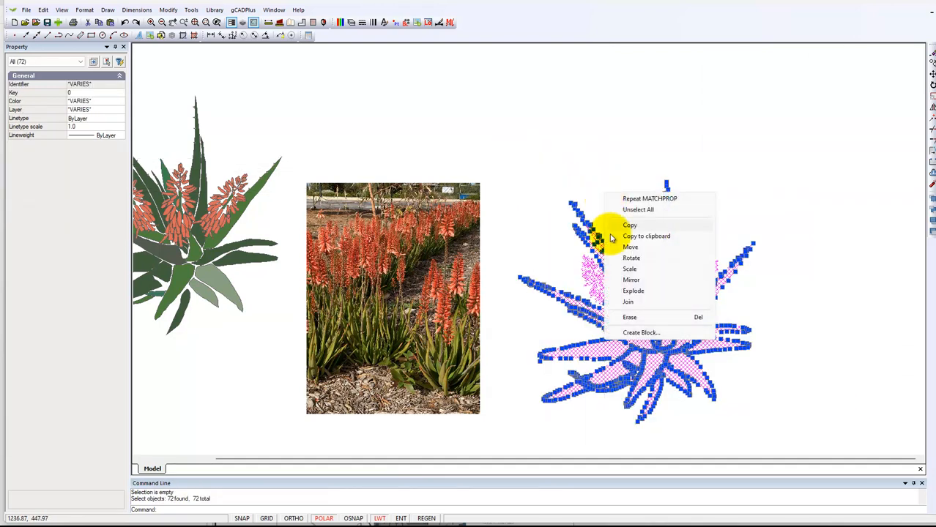
{"action": "left_click", "coordinate": [651, 332]}
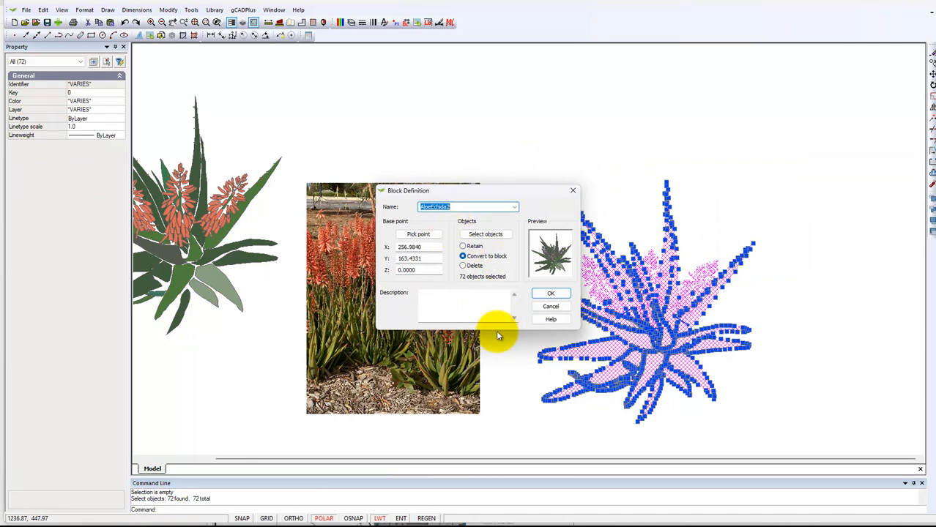
{"action": "left_click", "coordinate": [554, 308]}
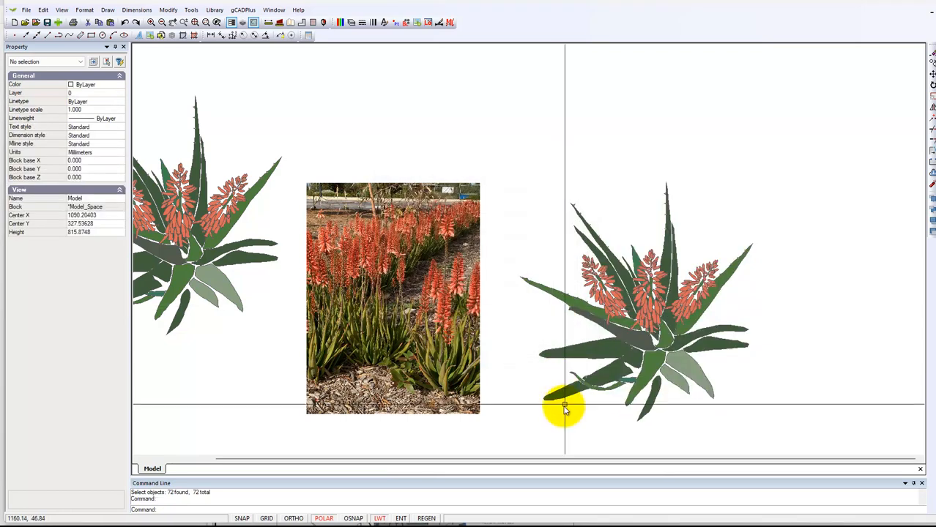
Step: Rename the block "Aloe Flower head echidna" to "Aloe Flower head camer" and clear the selection
{"action": "left_click", "coordinate": [611, 300]}
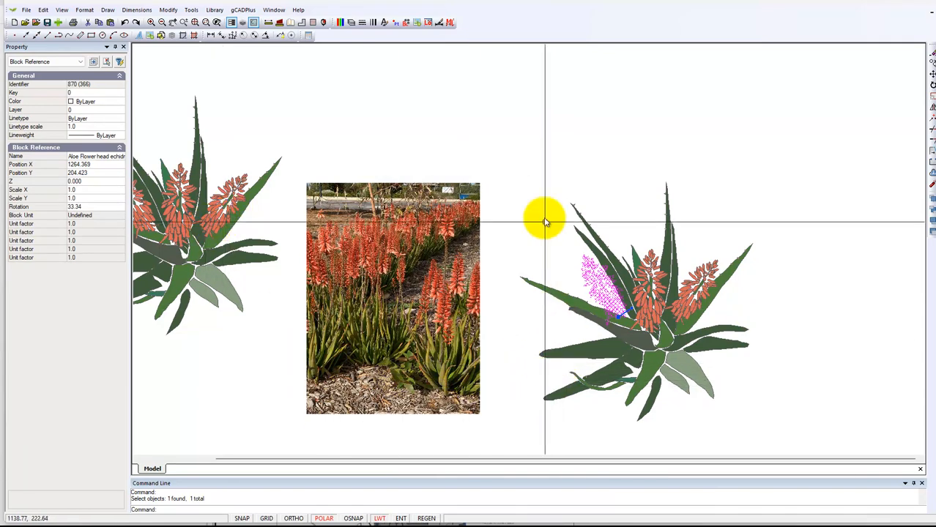
{"action": "left_click", "coordinate": [407, 23]}
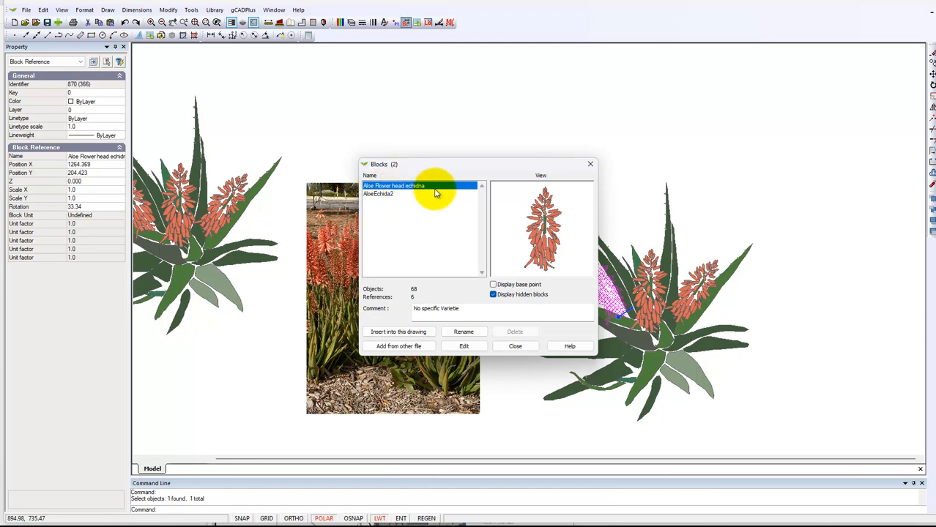
{"action": "left_click", "coordinate": [389, 195]}
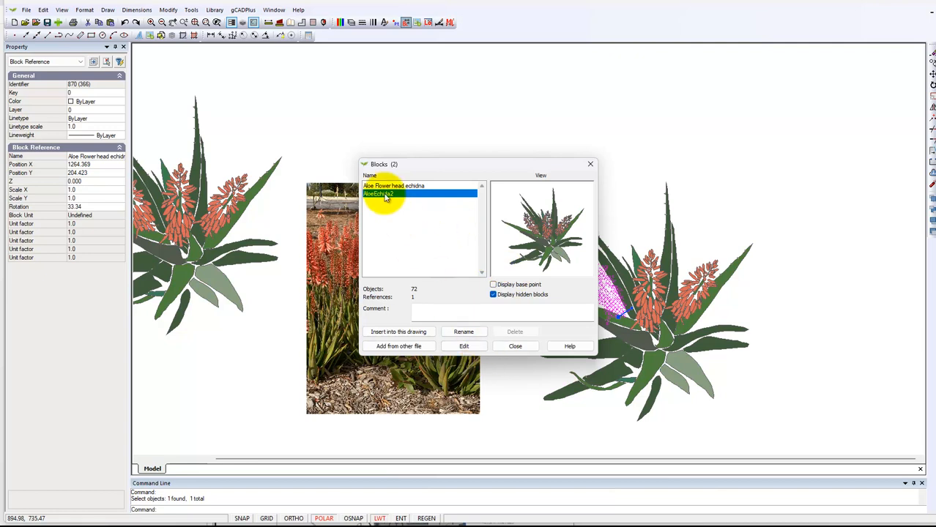
{"action": "left_click", "coordinate": [393, 186]}
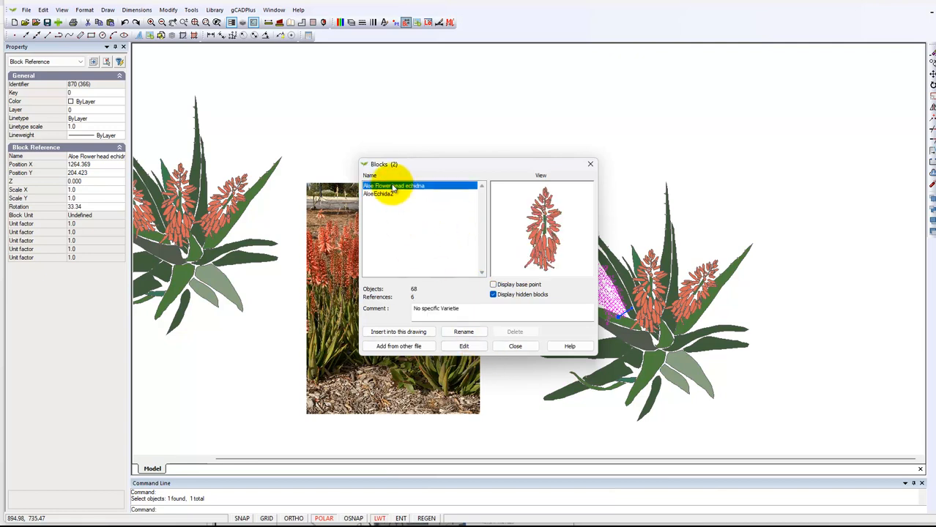
{"action": "left_click", "coordinate": [464, 332]}
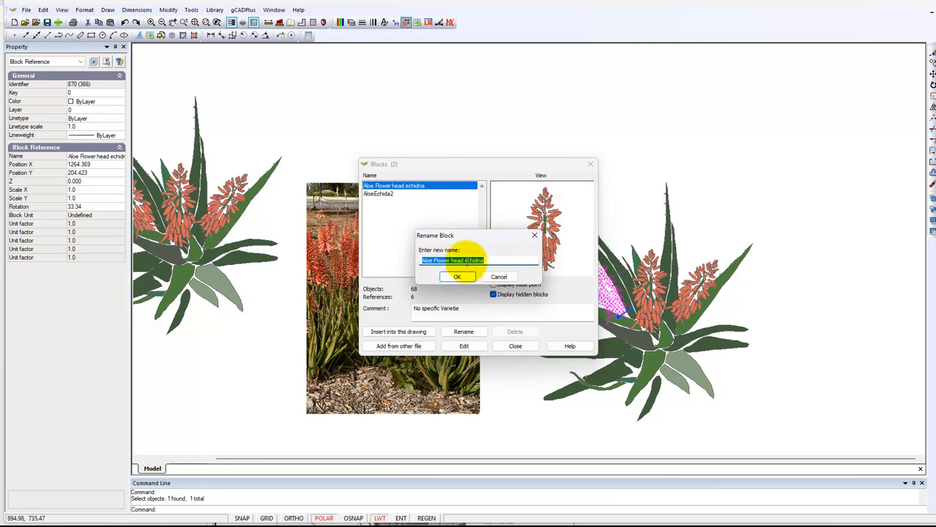
{"action": "left_click", "coordinate": [465, 261]}
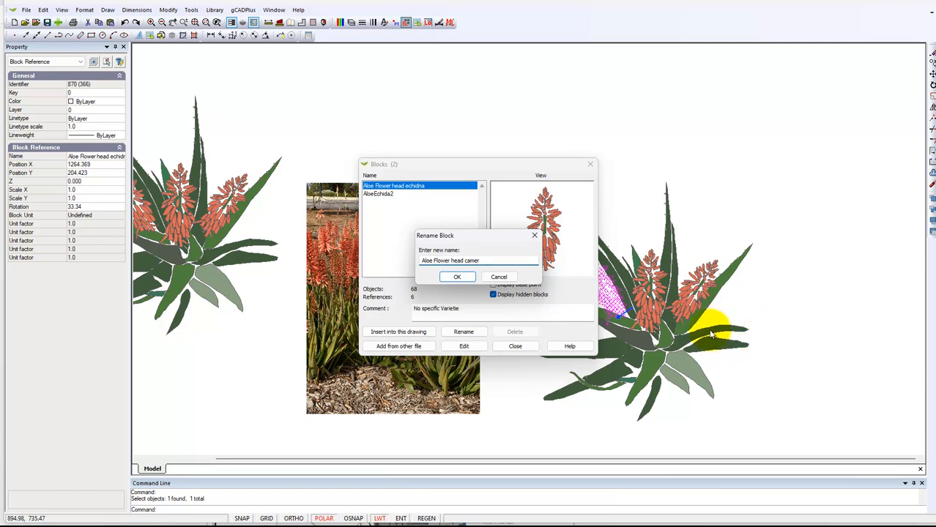
{"action": "left_click", "coordinate": [448, 275]}
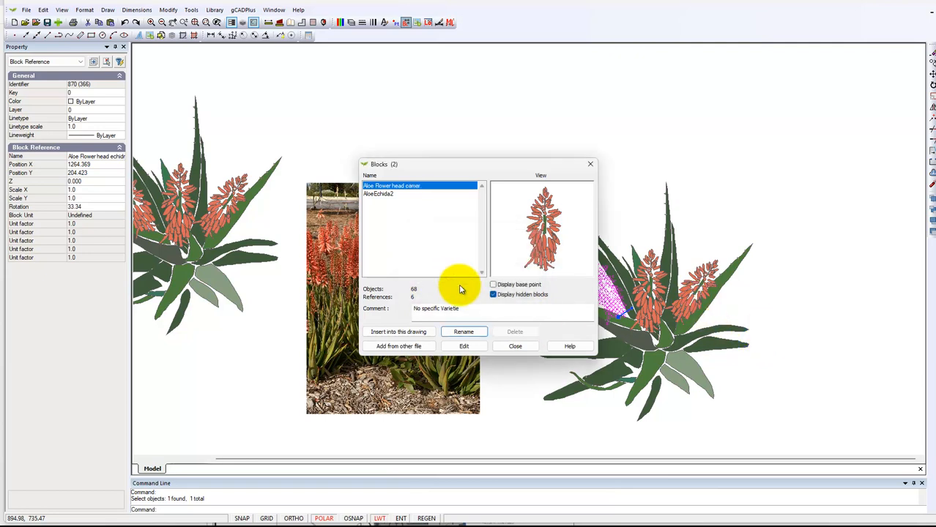
{"action": "left_click", "coordinate": [515, 347]}
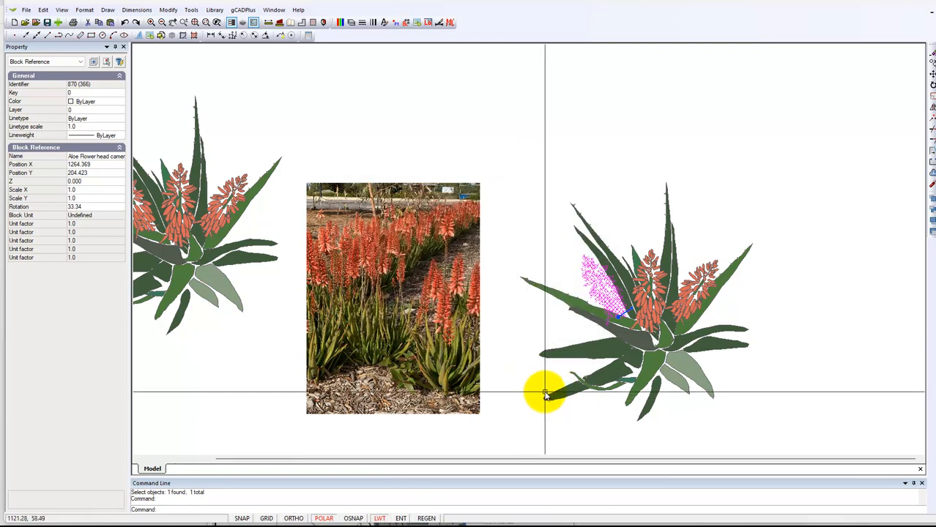
{"action": "key", "text": "Escape"}
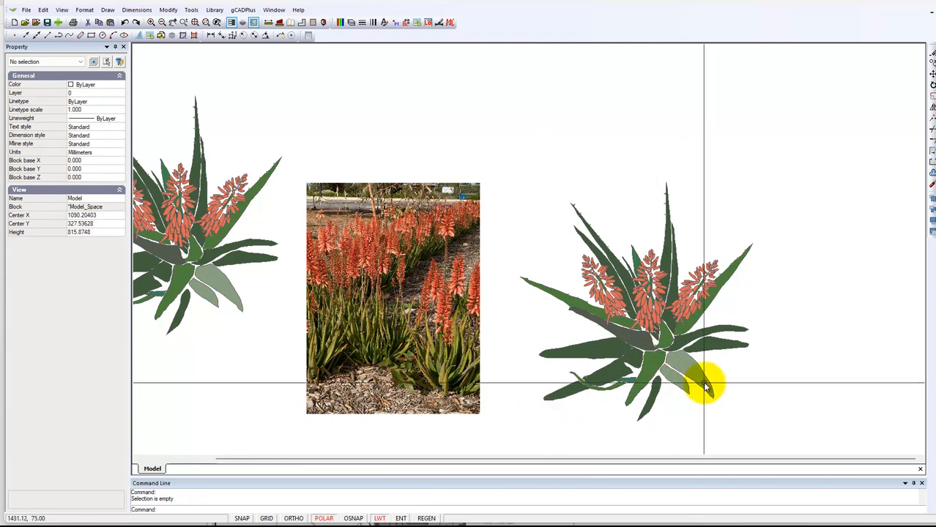
{"action": "scroll", "coordinate": [688, 381], "scroll_direction": "down", "scroll_amount": 1}
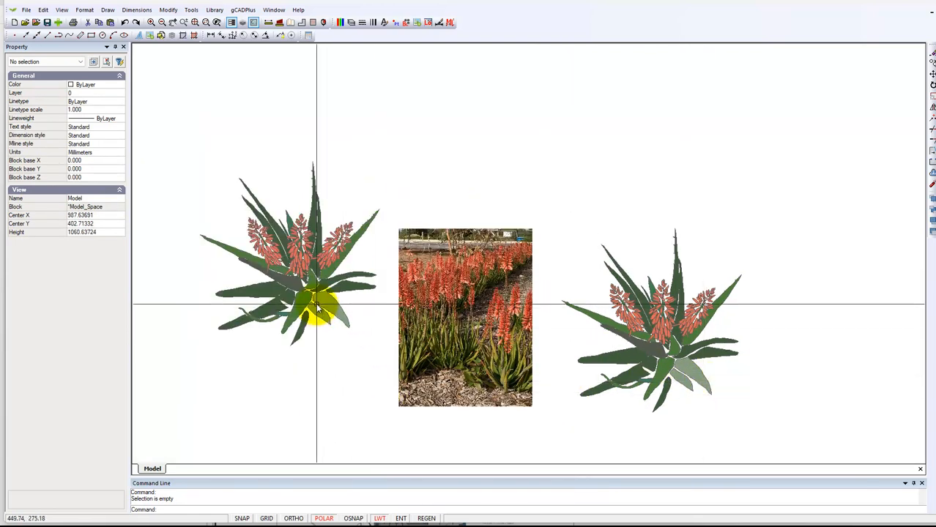
{"action": "scroll", "coordinate": [314, 300], "scroll_direction": "up", "scroll_amount": 2}
{"action": "scroll", "coordinate": [315, 300], "scroll_direction": "down", "scroll_amount": 2}
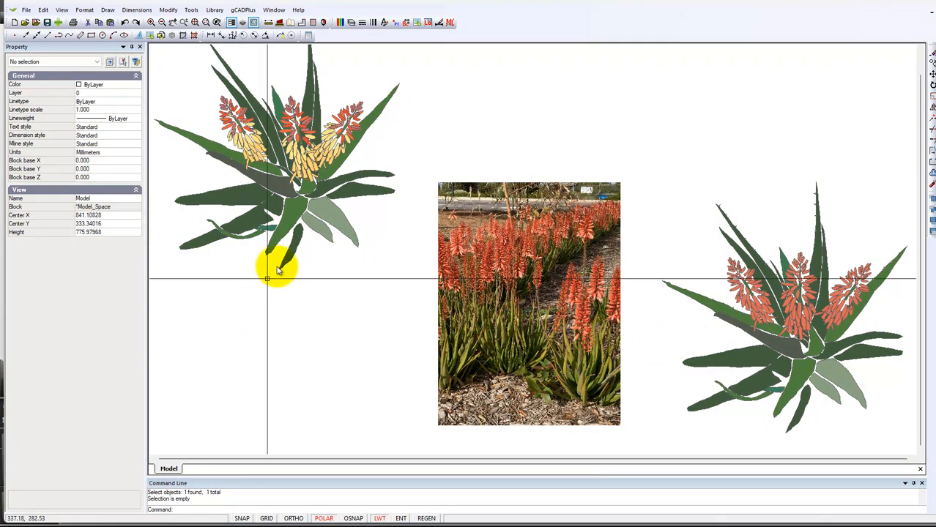
Step: Examine which flower head block is used inside the AloeYellowBand block, and which one the coral-flowered plant uses
{"action": "left_click", "coordinate": [294, 193]}
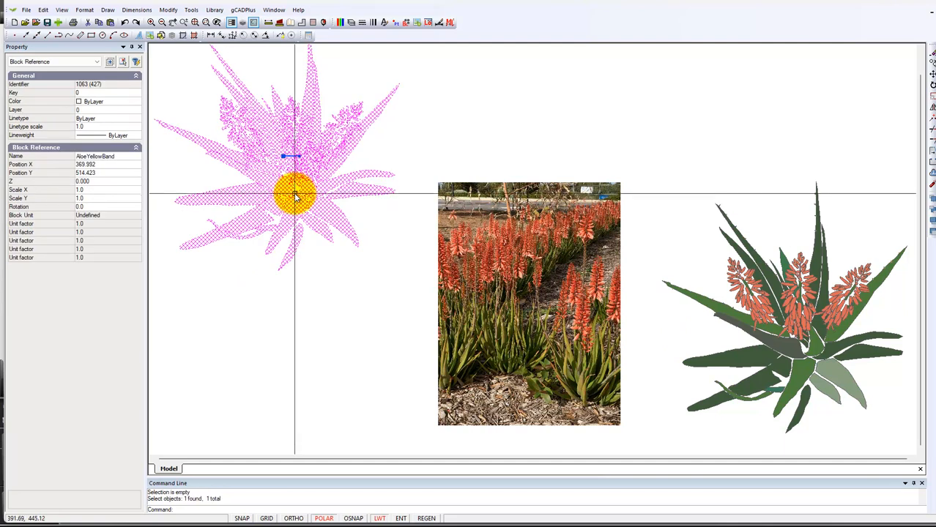
{"action": "right_click", "coordinate": [294, 194]}
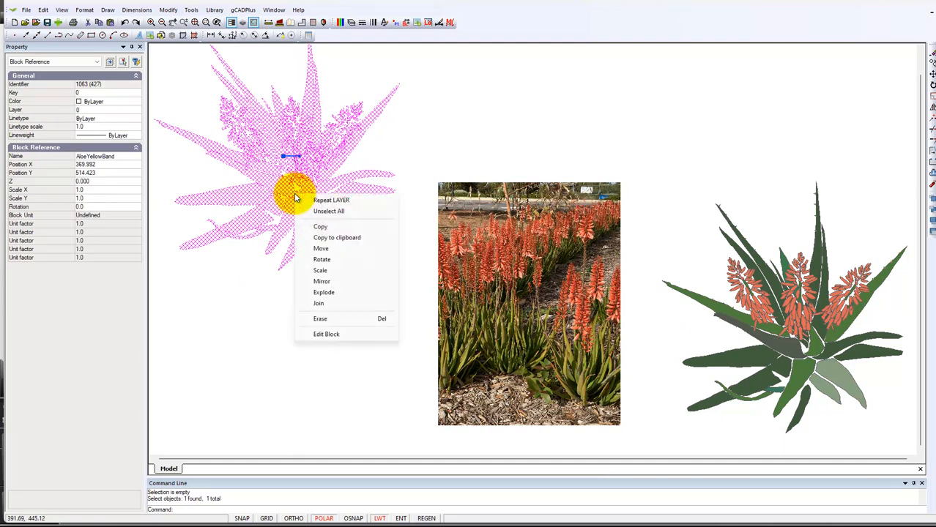
{"action": "left_click", "coordinate": [326, 334]}
{"action": "left_click", "coordinate": [479, 249]}
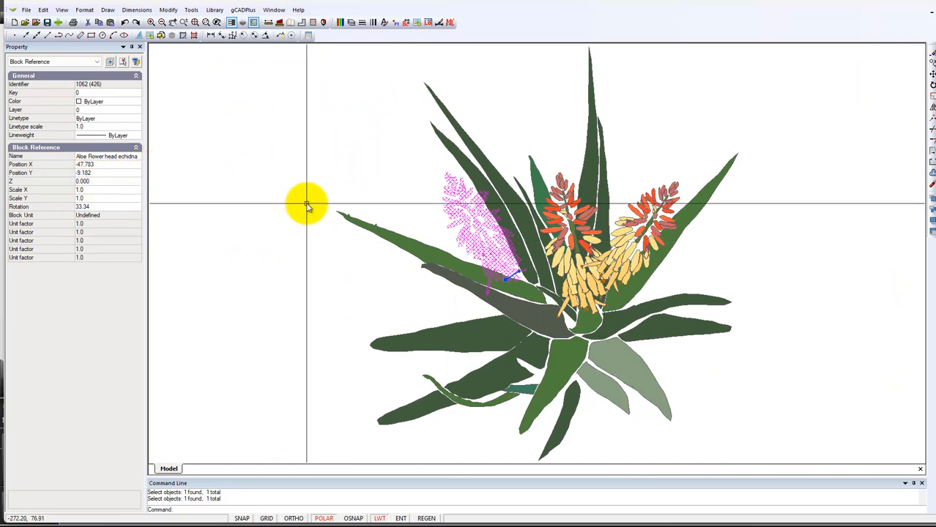
{"action": "key", "text": "Escape"}
{"action": "right_click", "coordinate": [418, 209]}
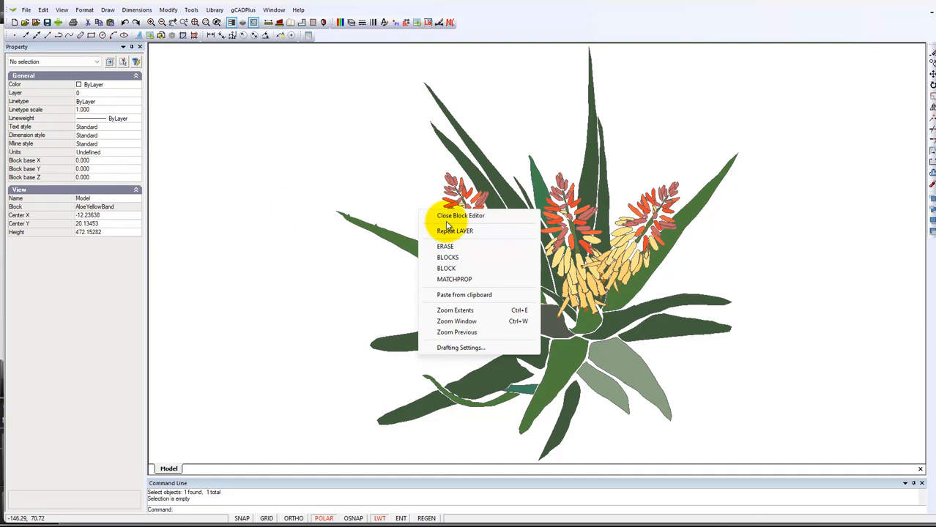
{"action": "left_click", "coordinate": [448, 217]}
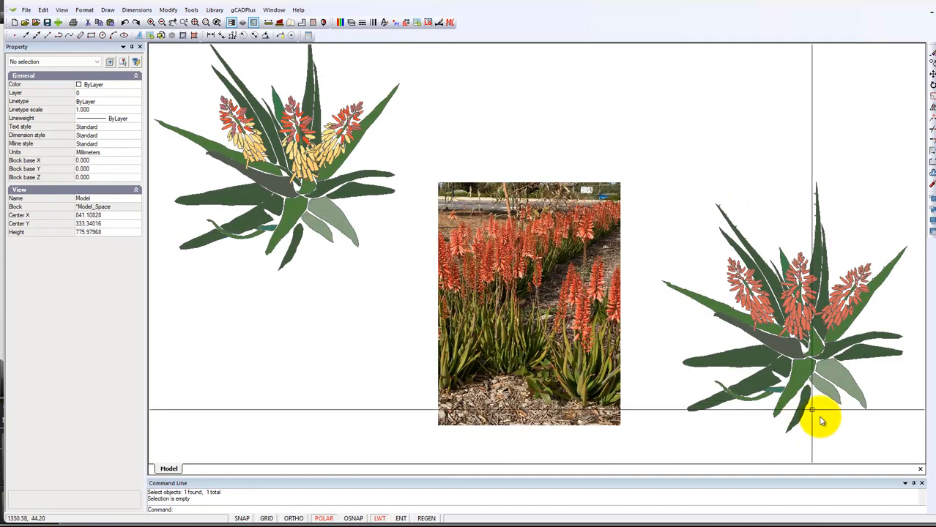
{"action": "left_click", "coordinate": [758, 307]}
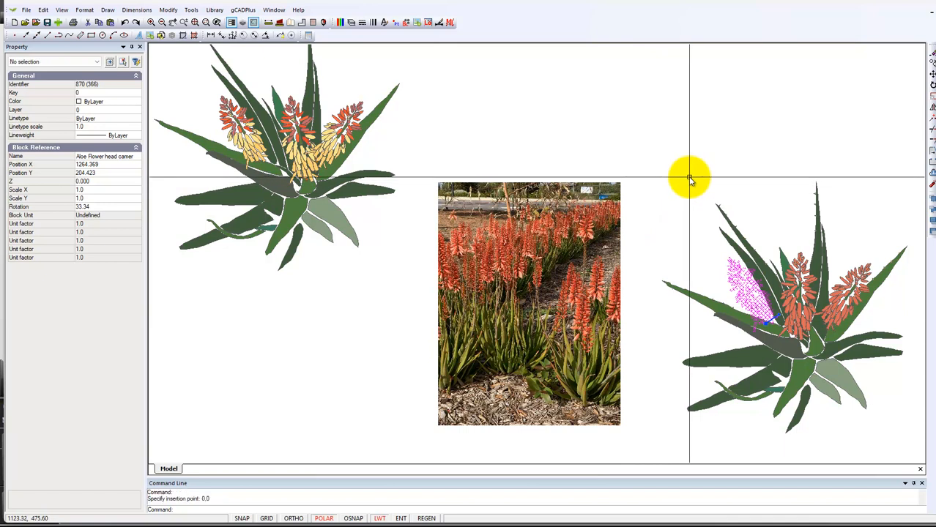
{"action": "key", "text": "Escape"}
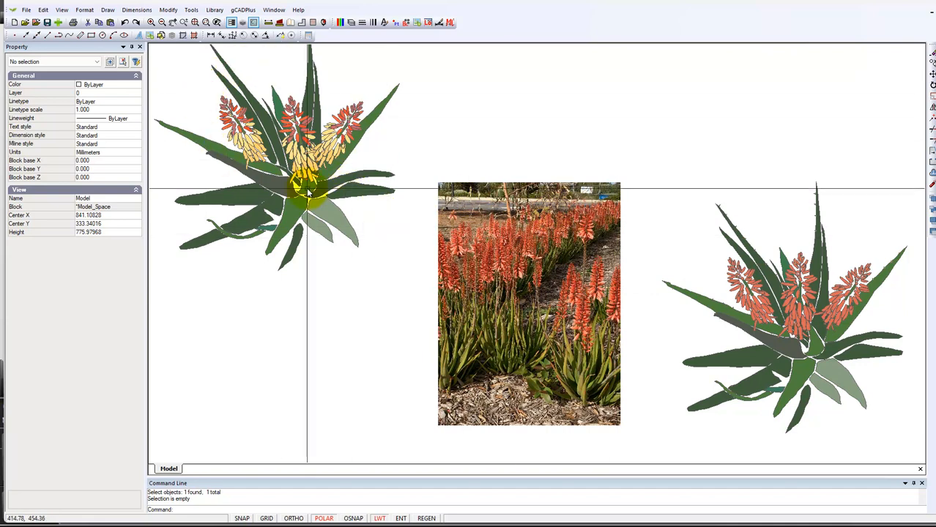
{"action": "middle_click_drag", "start_coordinate": [642, 296], "coordinate": [617, 257]}
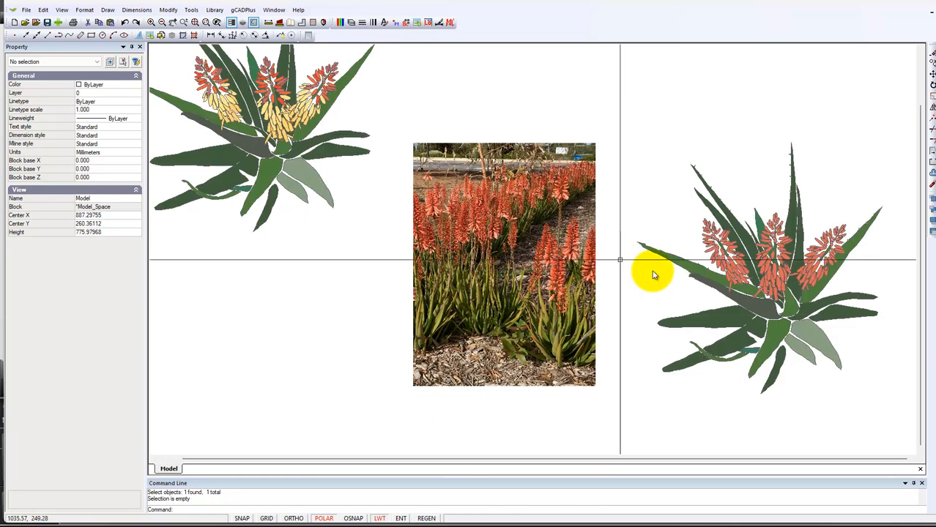
{"action": "left_click", "coordinate": [901, 417]}
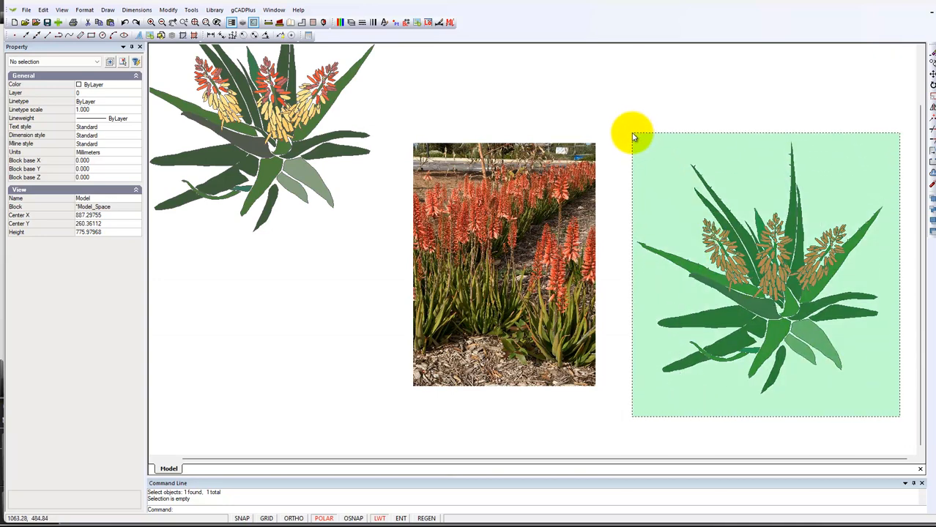
{"action": "left_click", "coordinate": [632, 139]}
{"action": "right_click", "coordinate": [657, 176]}
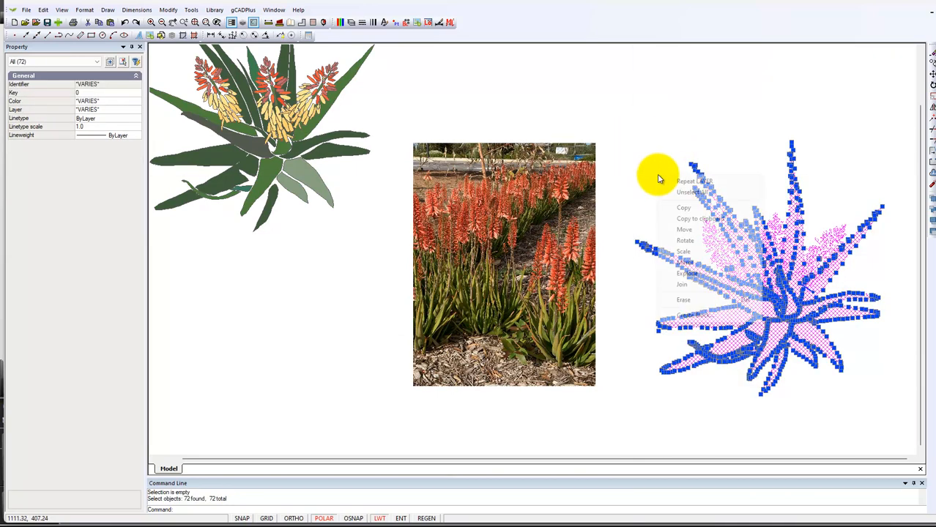
{"action": "left_click", "coordinate": [701, 315]}
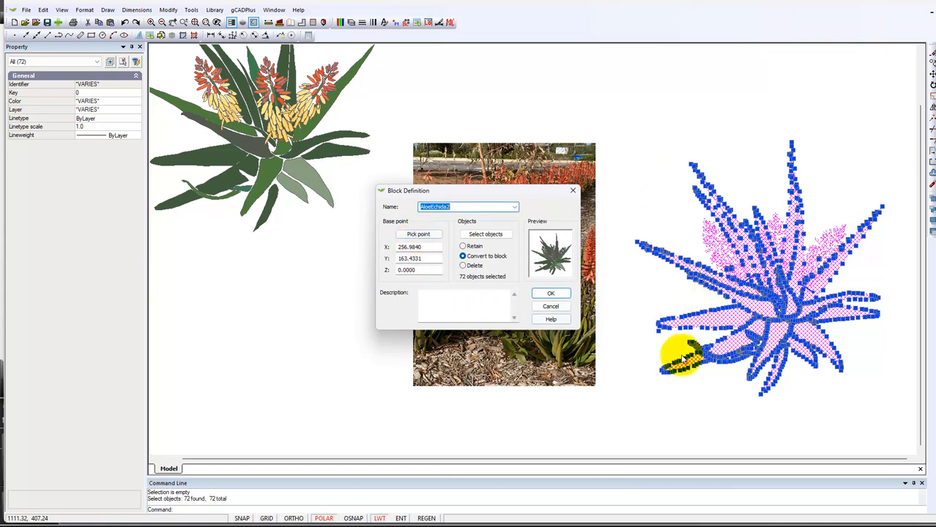
{"action": "left_click", "coordinate": [550, 308]}
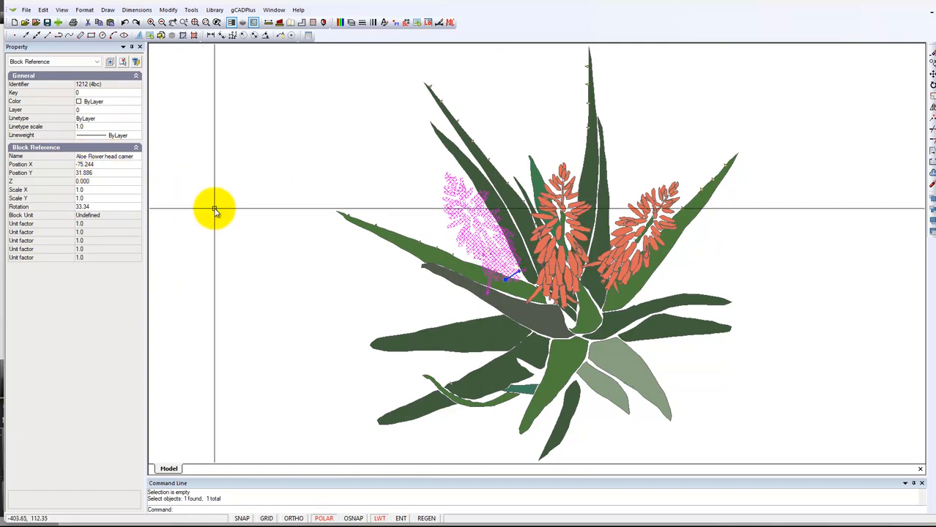
Step: Swap the rightmost flower head's block reference to "Aloe Flower head echidna" and deselect it
{"action": "key", "text": "Escape"}
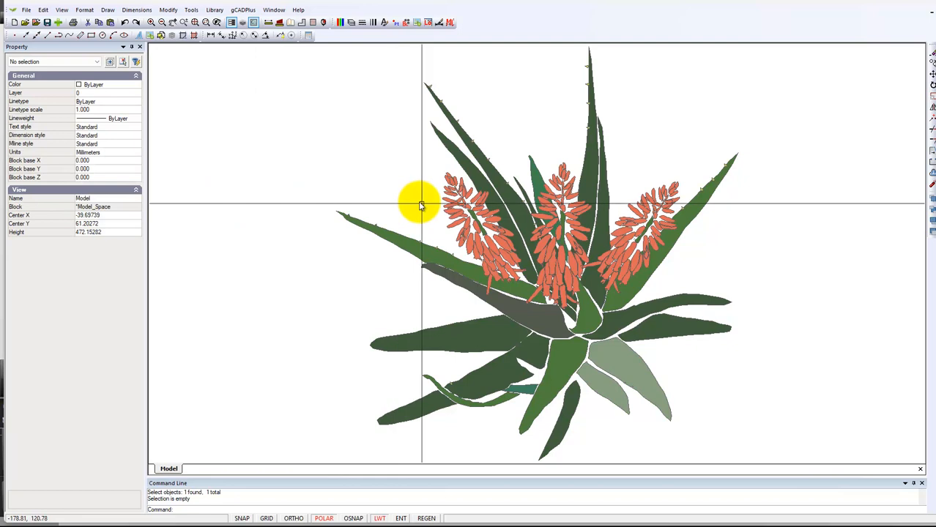
{"action": "left_click", "coordinate": [551, 261]}
{"action": "key", "text": "Escape"}
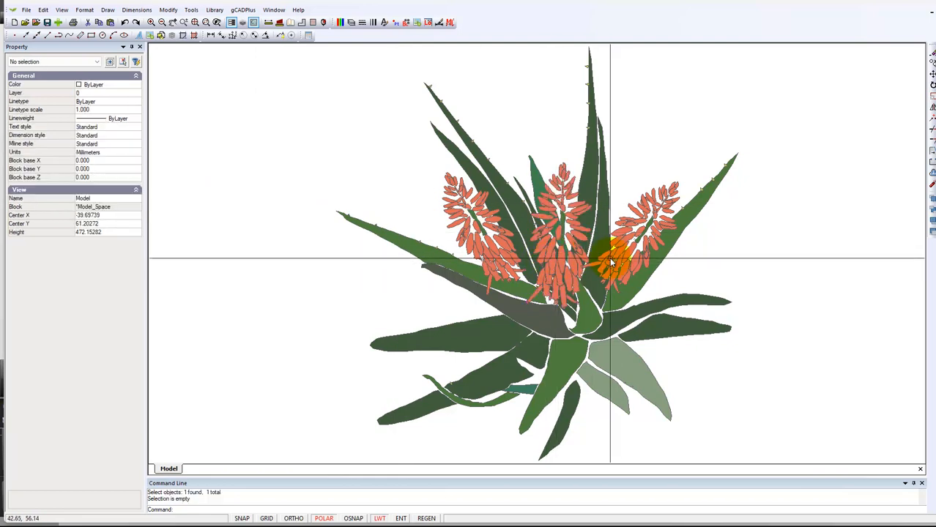
{"action": "left_click", "coordinate": [616, 261]}
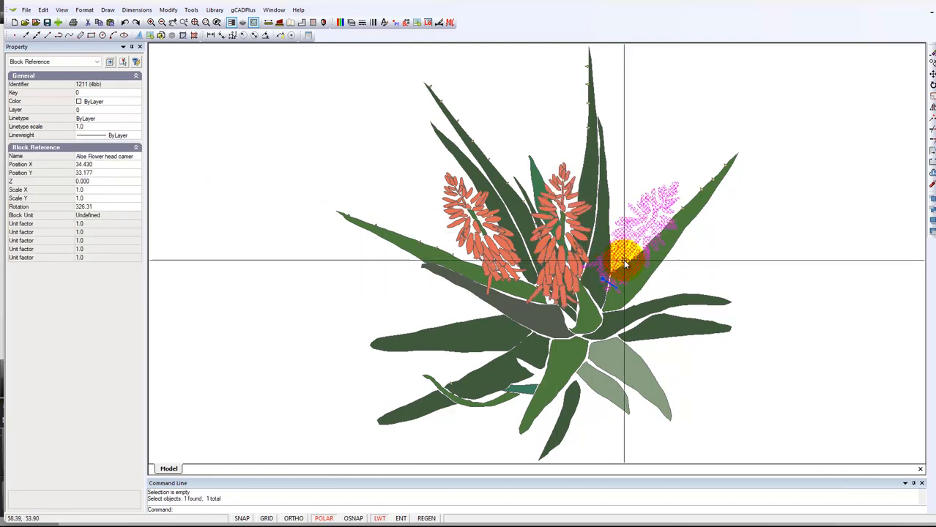
{"action": "left_click", "coordinate": [137, 158]}
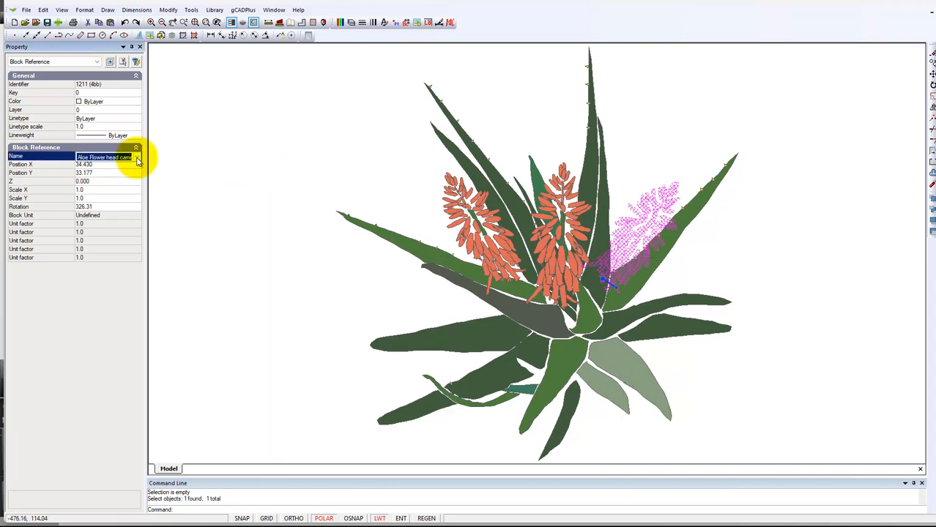
{"action": "left_click", "coordinate": [136, 158]}
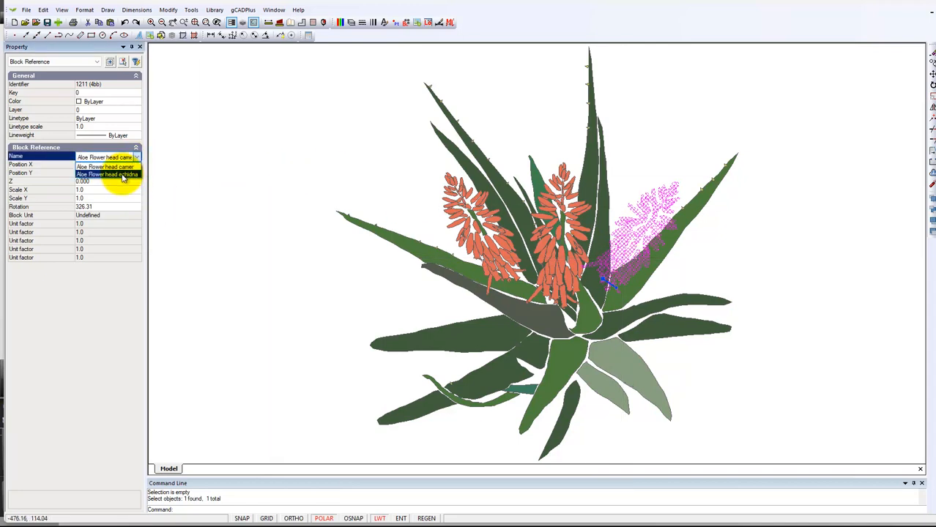
{"action": "left_click", "coordinate": [123, 175]}
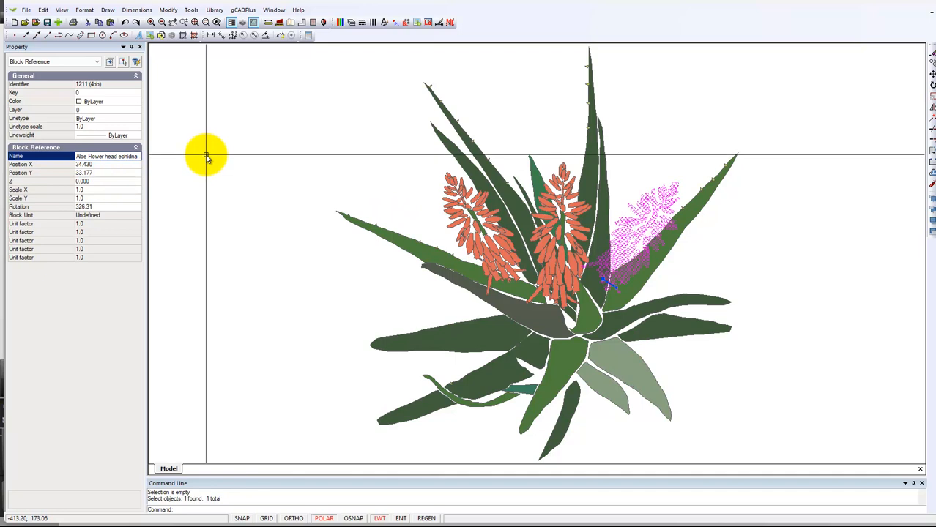
{"action": "key", "text": "Escape"}
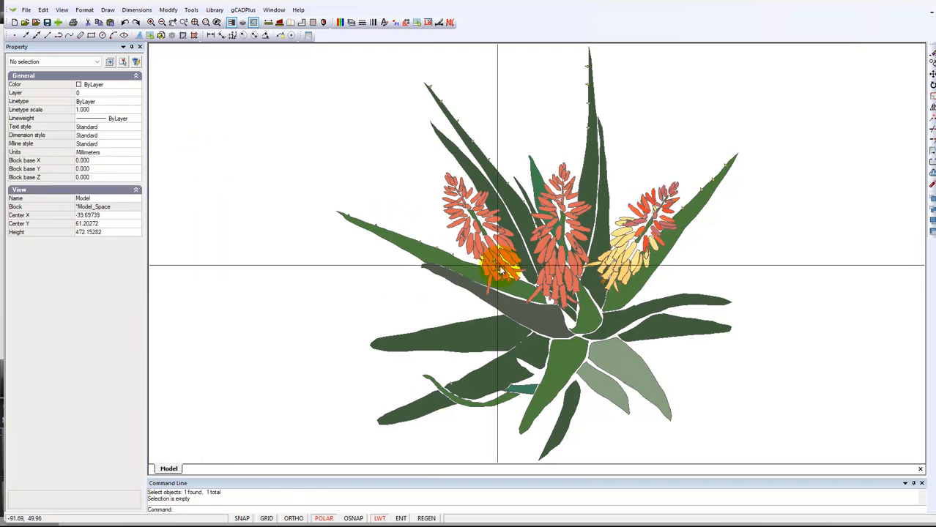
Step: Swap the block references of the central and left flower heads together to "Aloe Flower head echidna" and deselect them
{"action": "left_click", "coordinate": [565, 284]}
{"action": "left_click", "coordinate": [496, 252]}
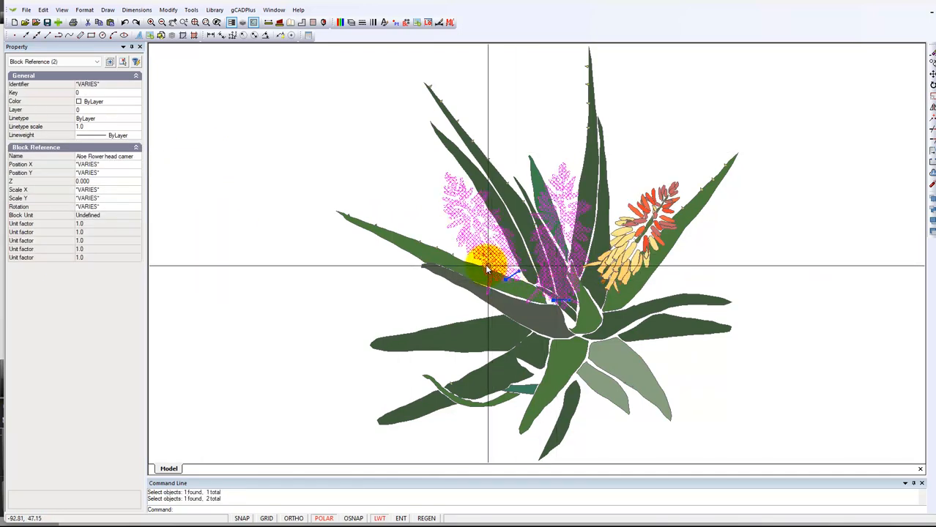
{"action": "left_click", "coordinate": [130, 157]}
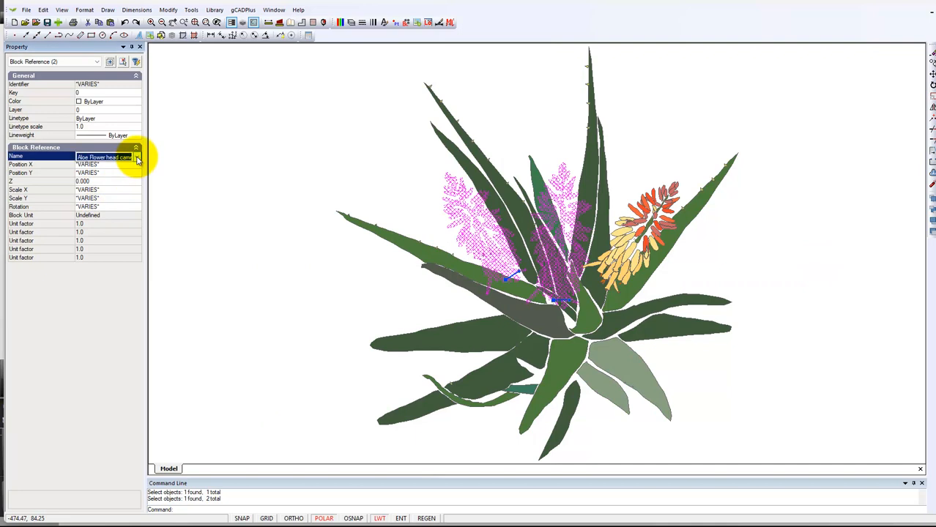
{"action": "left_click", "coordinate": [136, 157]}
{"action": "left_click", "coordinate": [121, 174]}
{"action": "key", "text": "Escape"}
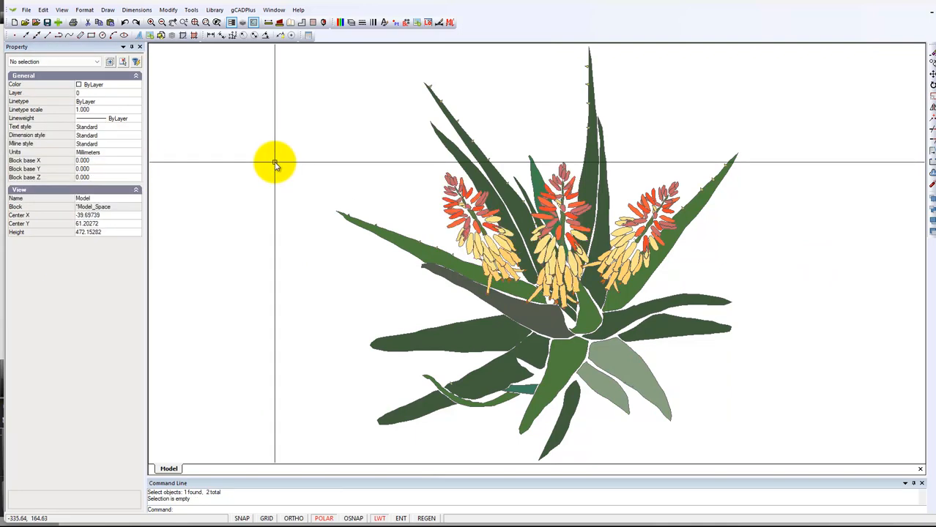